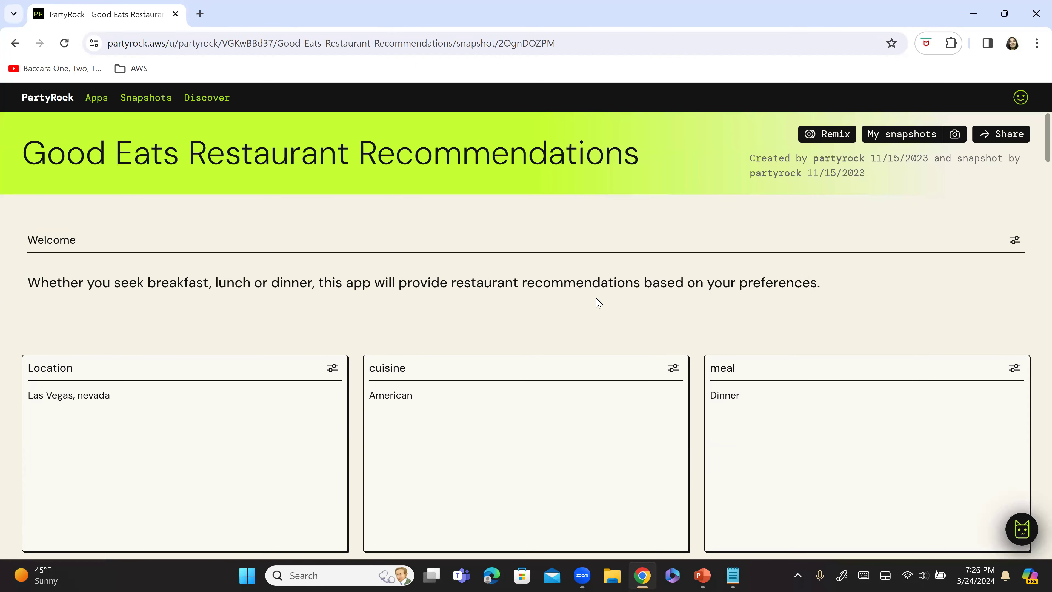
- Remix the Good Eats Restaurant Recommendations app into an own copy
click(825, 136)
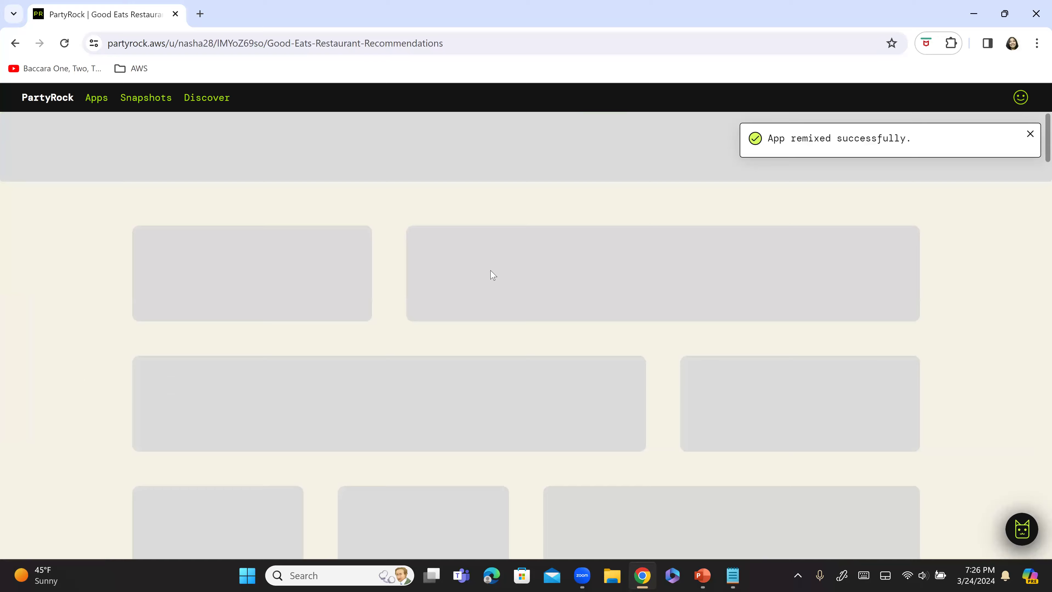
- Switch to the slide show, tick off the Remix step, underline Edit, User Input and Price Point in pen, and return to the browser
key(alt+Tab)
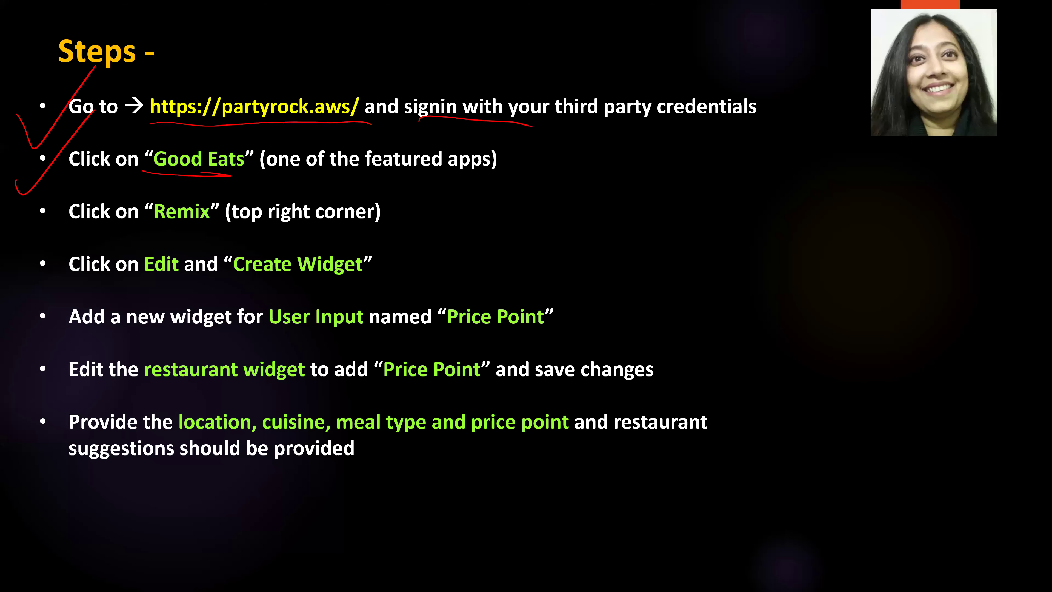
drag(15, 209, 90, 188)
drag(144, 283, 208, 289)
drag(271, 331, 376, 336)
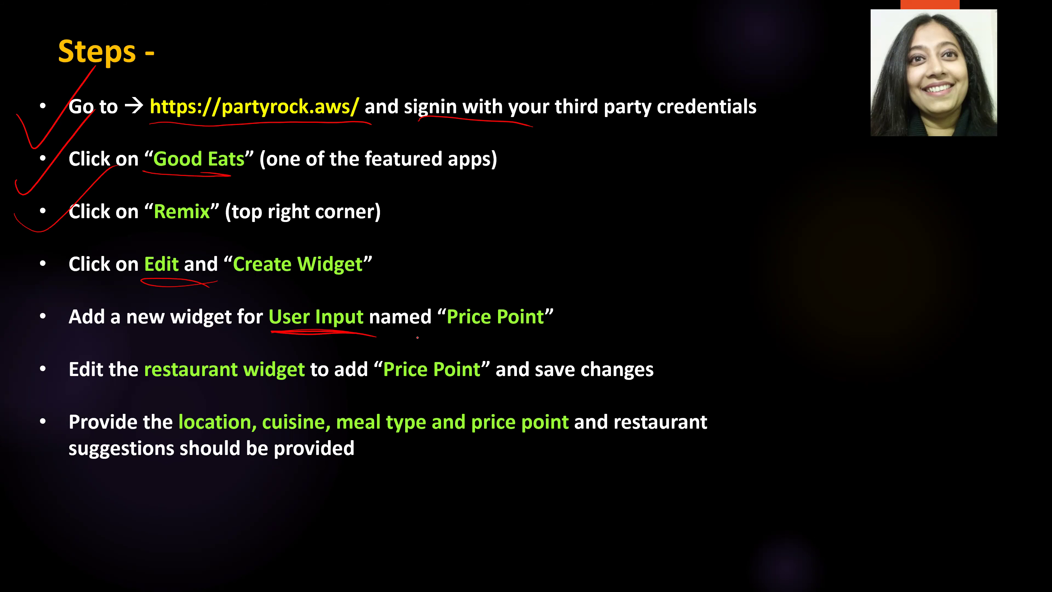
drag(447, 331, 510, 349)
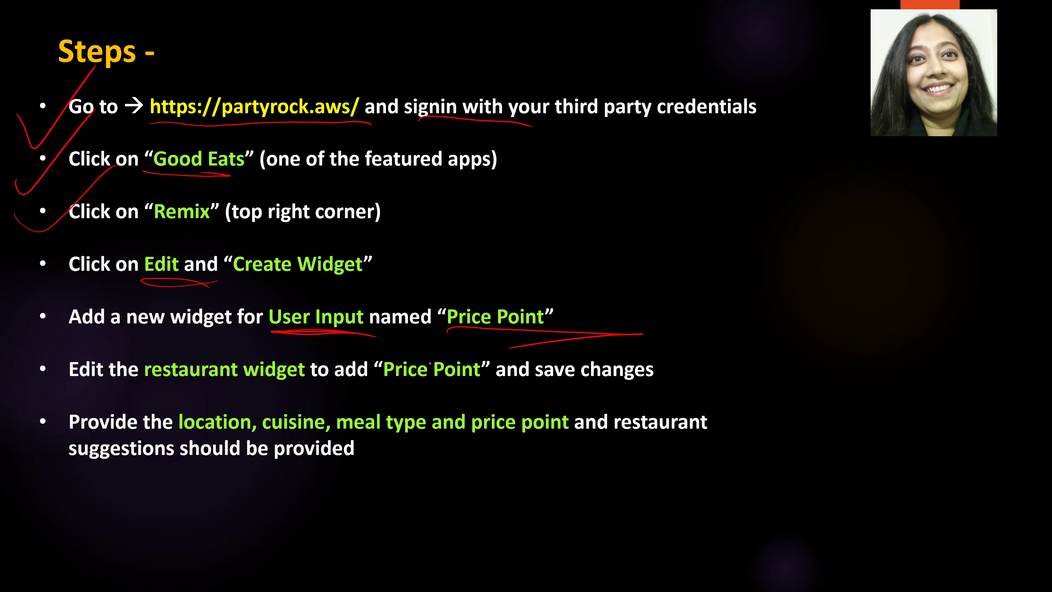
key(alt+Tab)
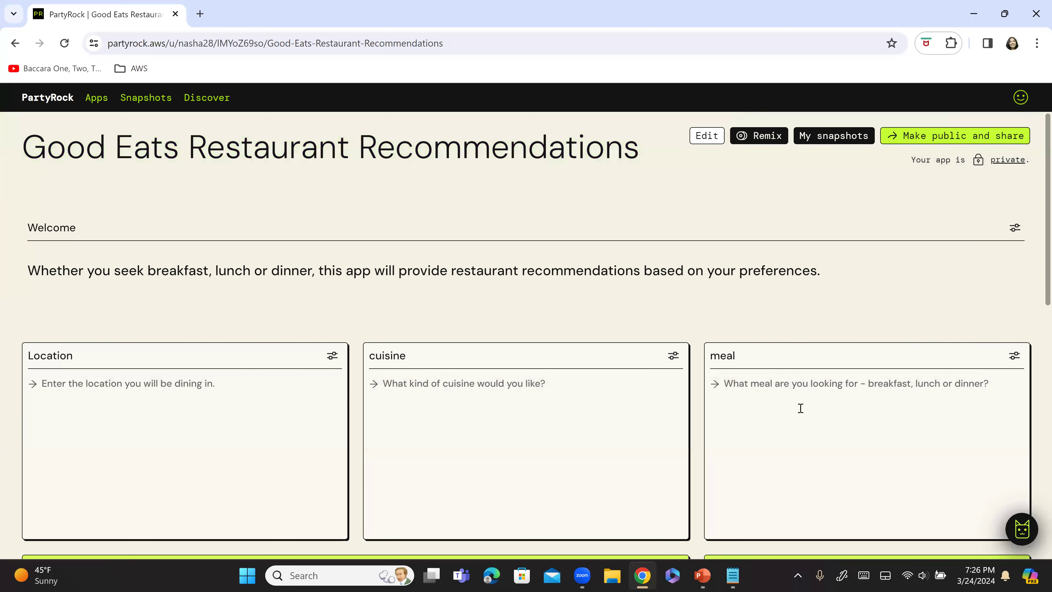
- Put the remixed app into editing mode and create a new User Input widget below the existing ones
click(709, 141)
scroll(644, 277, down, 10)
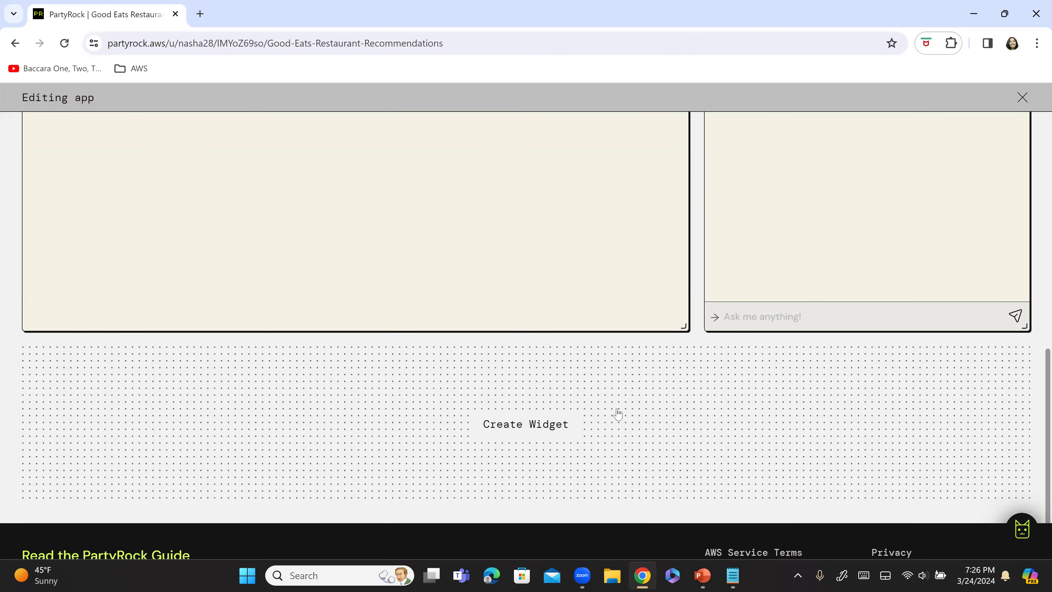
scroll(615, 376, up, 10)
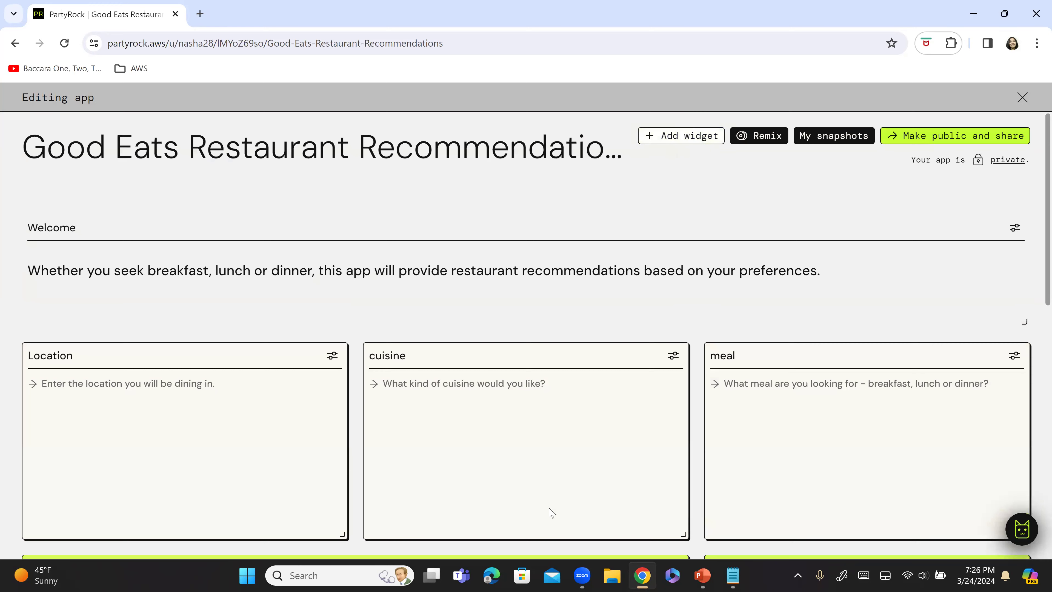
scroll(552, 513, down, 10)
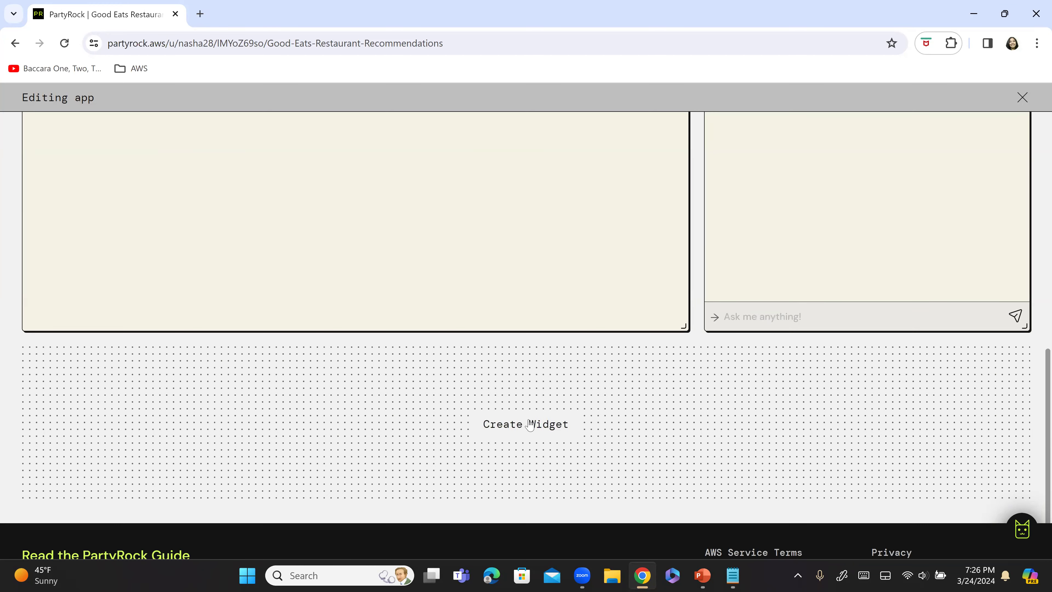
click(530, 424)
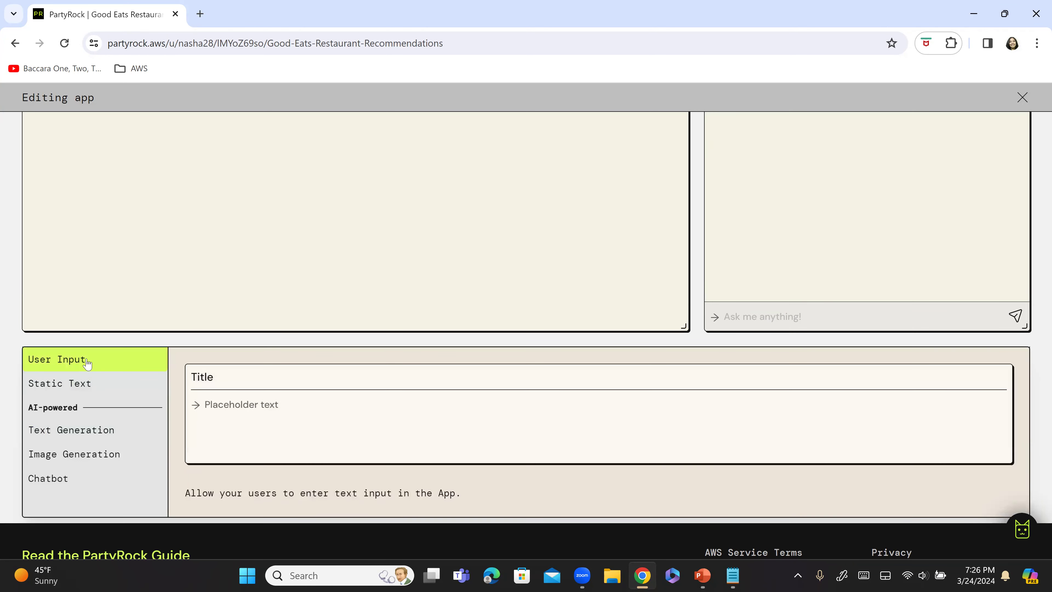
click(87, 364)
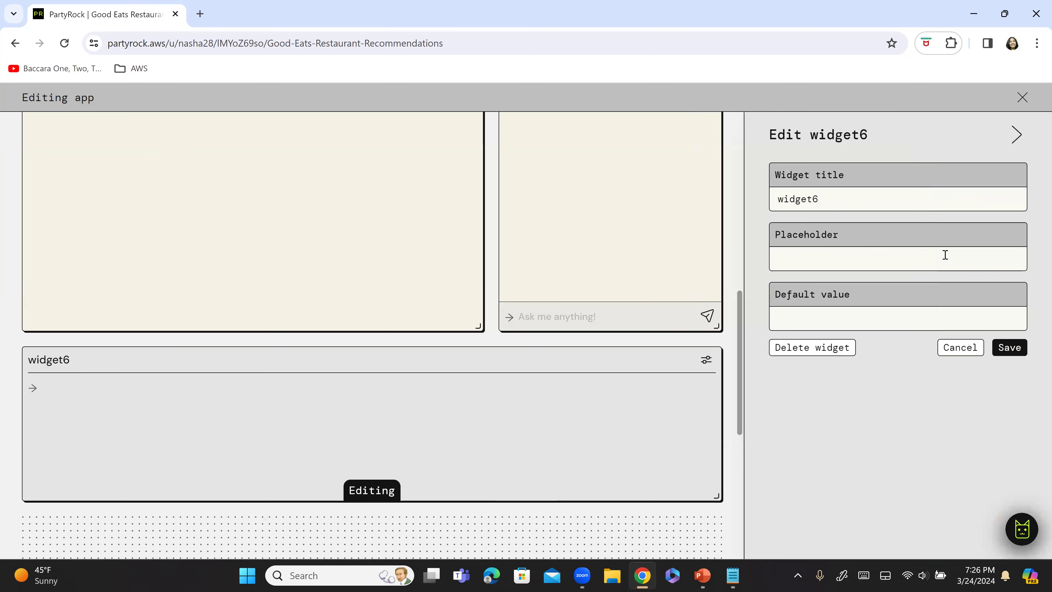
- Title the new widget Price Point, give it the default value $10 and save it
double_click(837, 198)
text(Price Point)
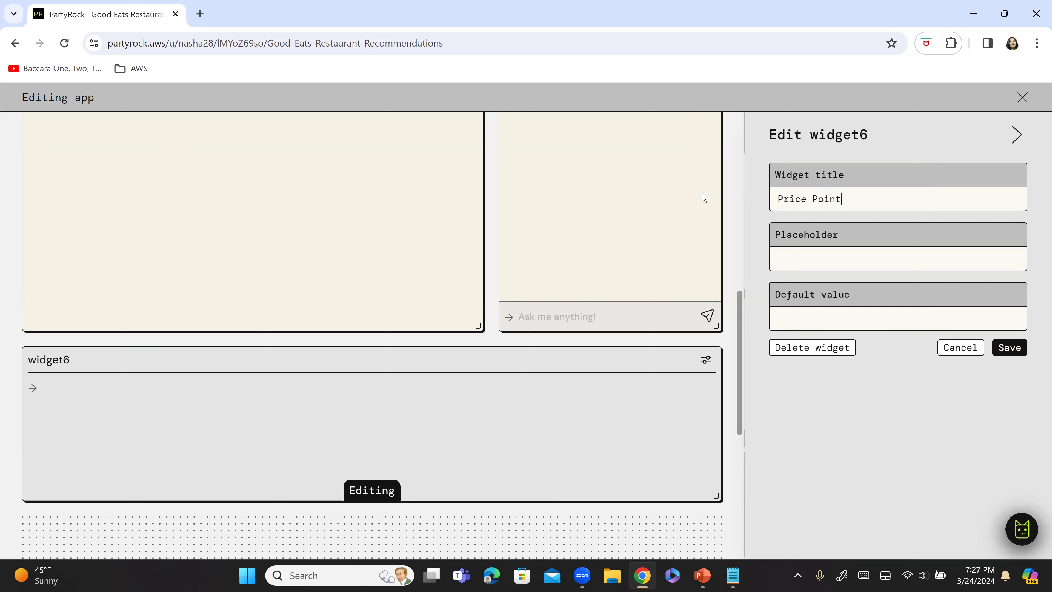
key(Tab)
text($10)
click(1013, 350)
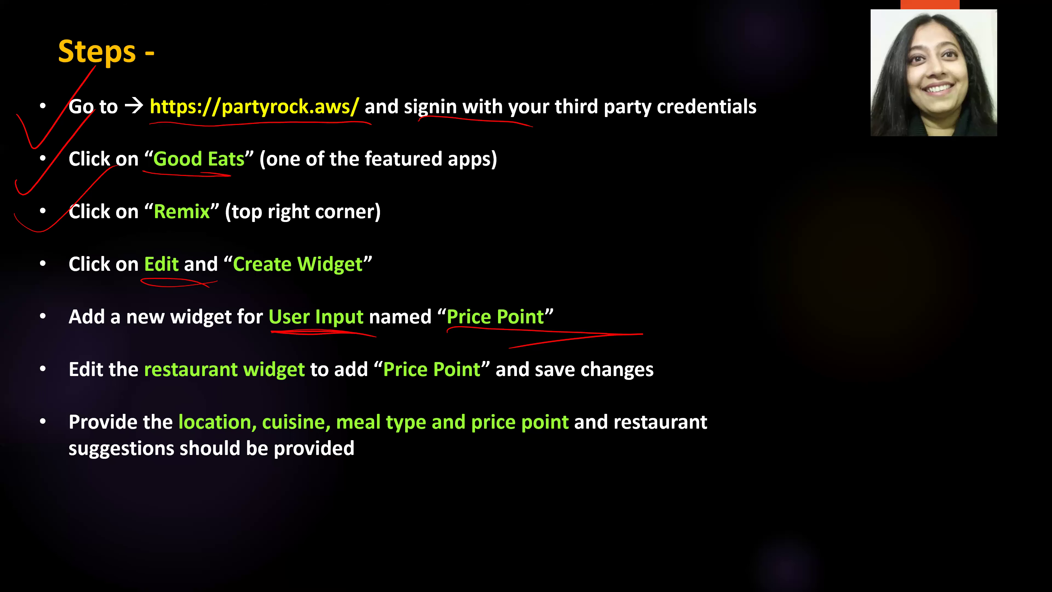
- Tick off and bracket the slide's Price Point and restaurant widget steps in pen, and switch back to the browser
drag(2, 319, 85, 284)
drag(24, 376, 105, 316)
drag(662, 308, 687, 385)
key(alt+Tab)
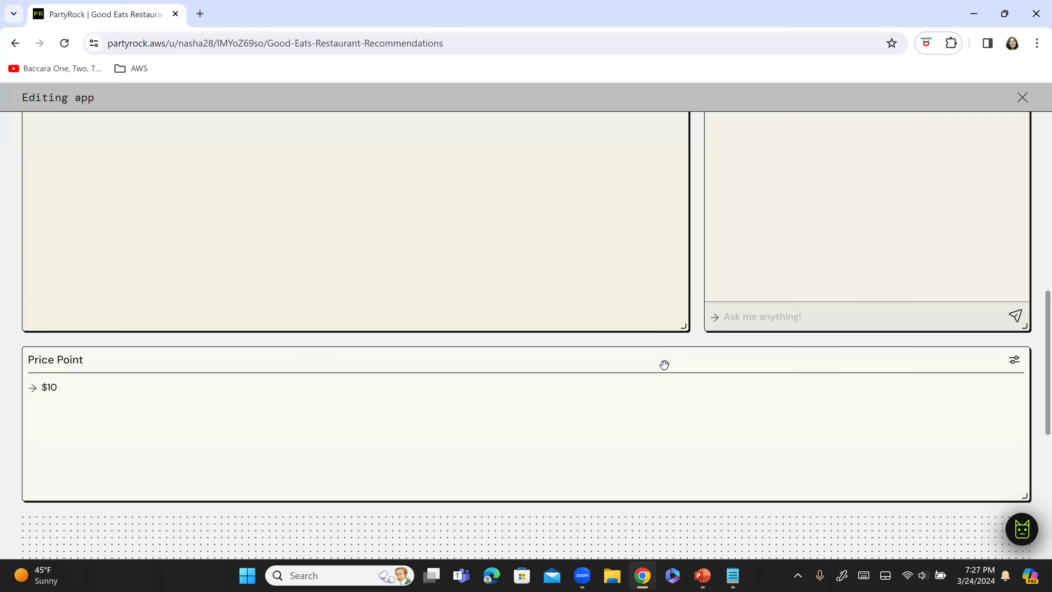
- Narrow the Location, cuisine and meal widgets to about a quarter of the row each and line them up side by side
scroll(644, 495, up, 10)
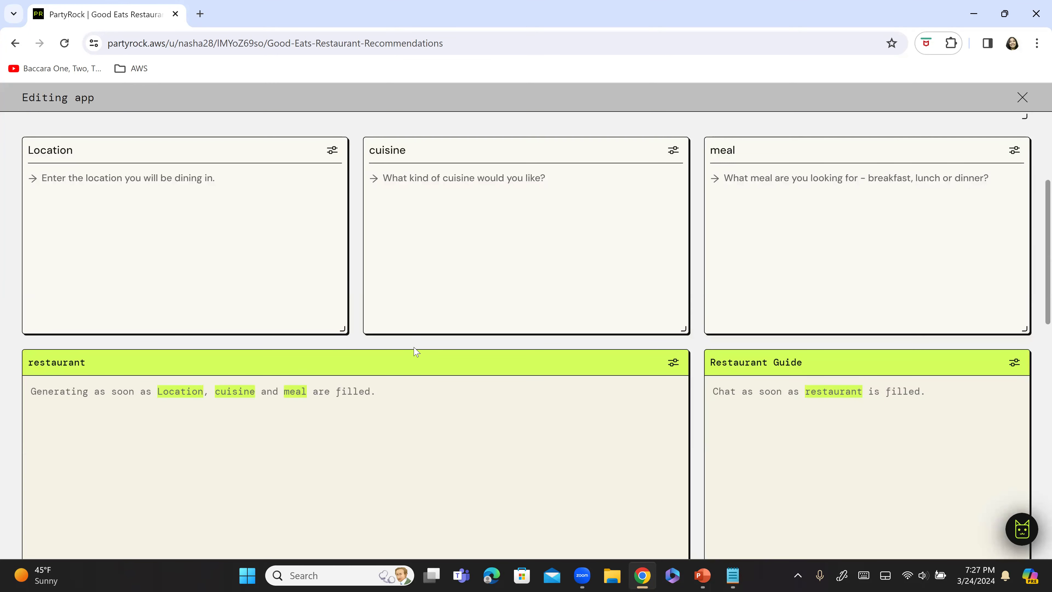
scroll(394, 494, up, 5)
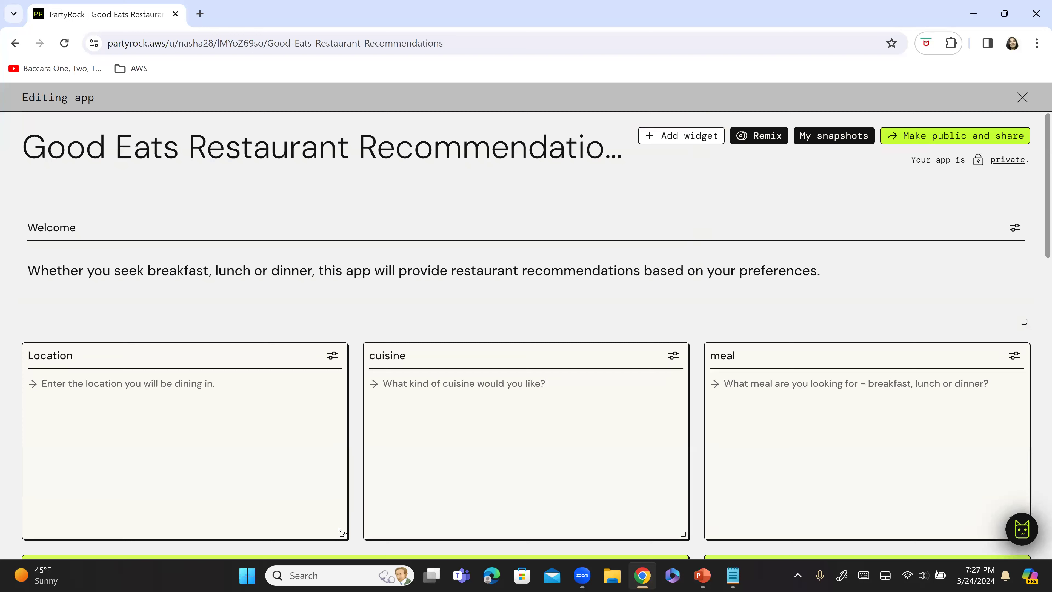
drag(311, 521, 220, 529)
click(621, 512)
drag(680, 533, 438, 531)
drag(388, 367, 366, 363)
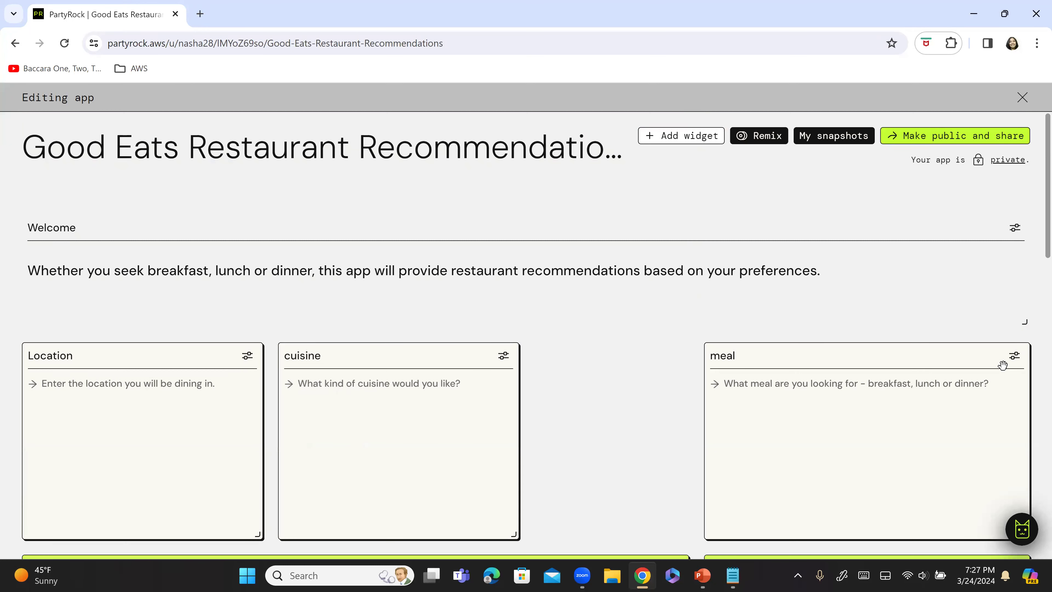
drag(942, 364, 777, 363)
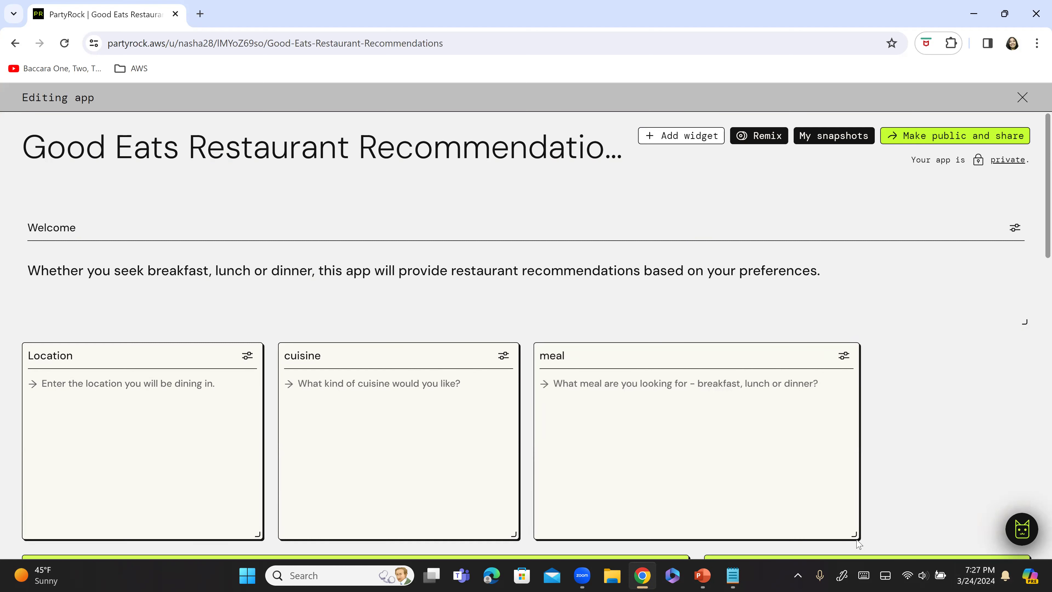
drag(854, 534, 736, 535)
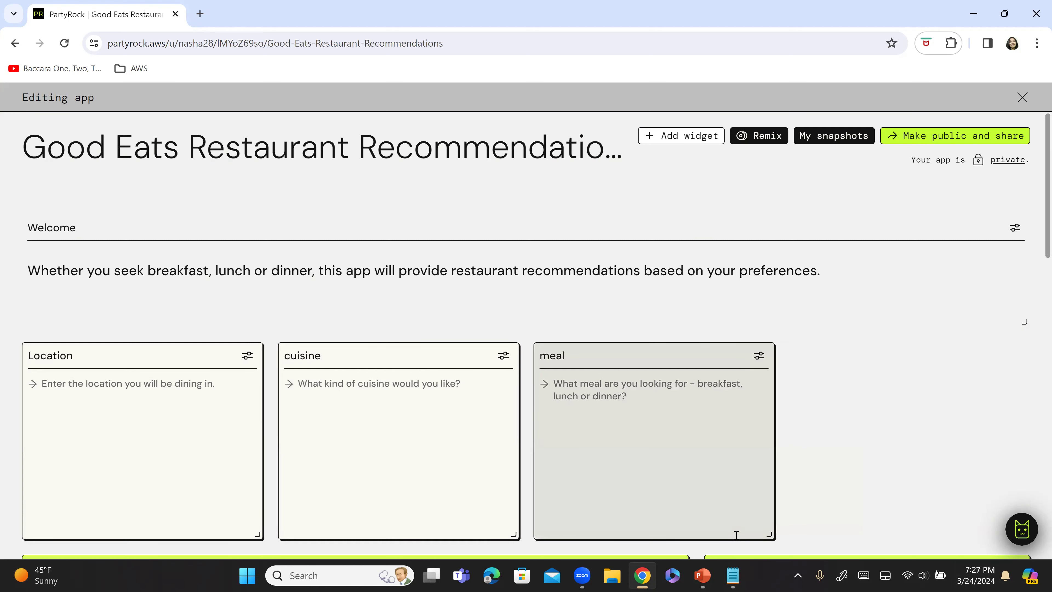
- Shrink the Price Point widget, move it beside the meal widget and match its height to the others in that row
scroll(308, 463, down, 10)
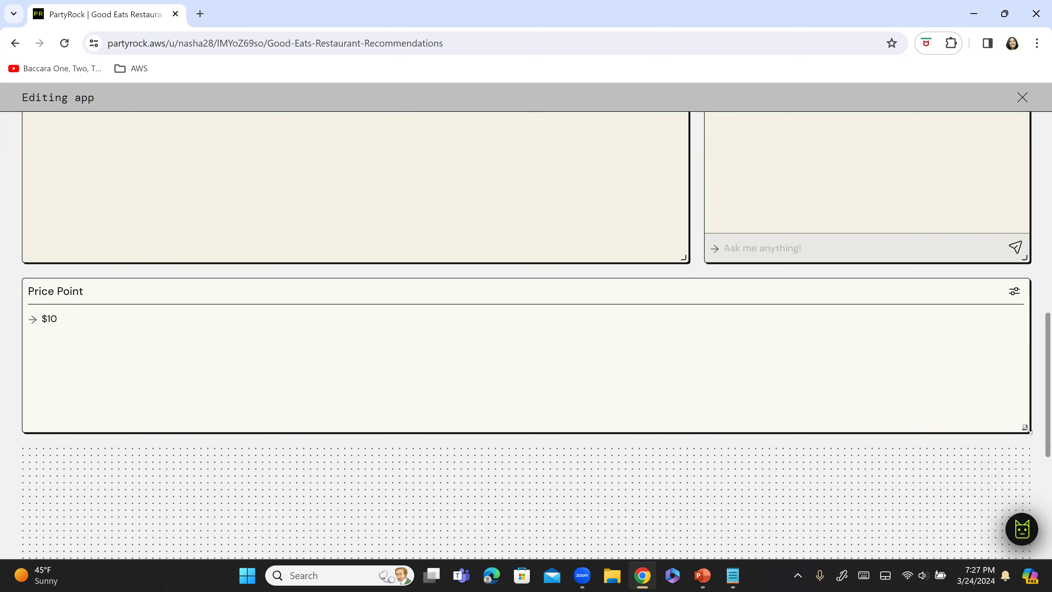
drag(488, 409, 123, 420)
drag(135, 291, 831, 195)
scroll(839, 319, up, 5)
drag(782, 403, 862, 228)
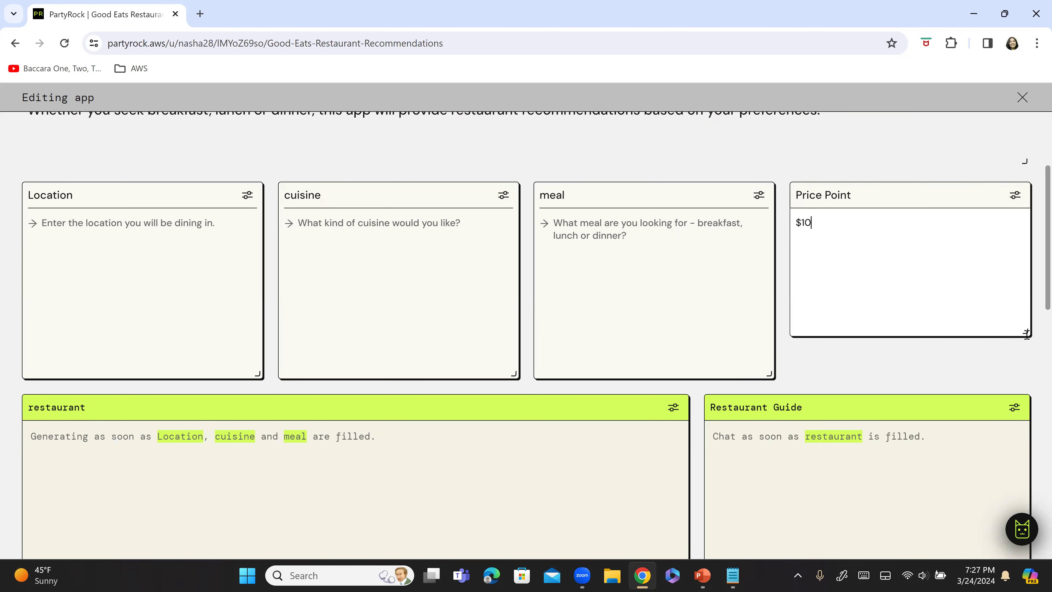
drag(1025, 332, 1034, 381)
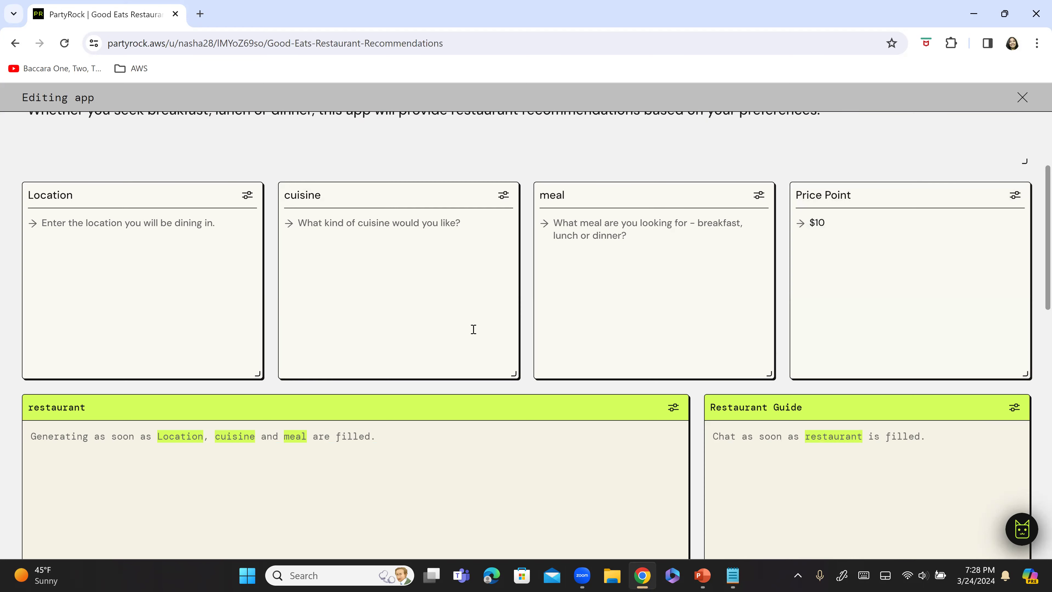
scroll(691, 298, up, 2)
scroll(827, 282, up, 2)
scroll(827, 298, down, 10)
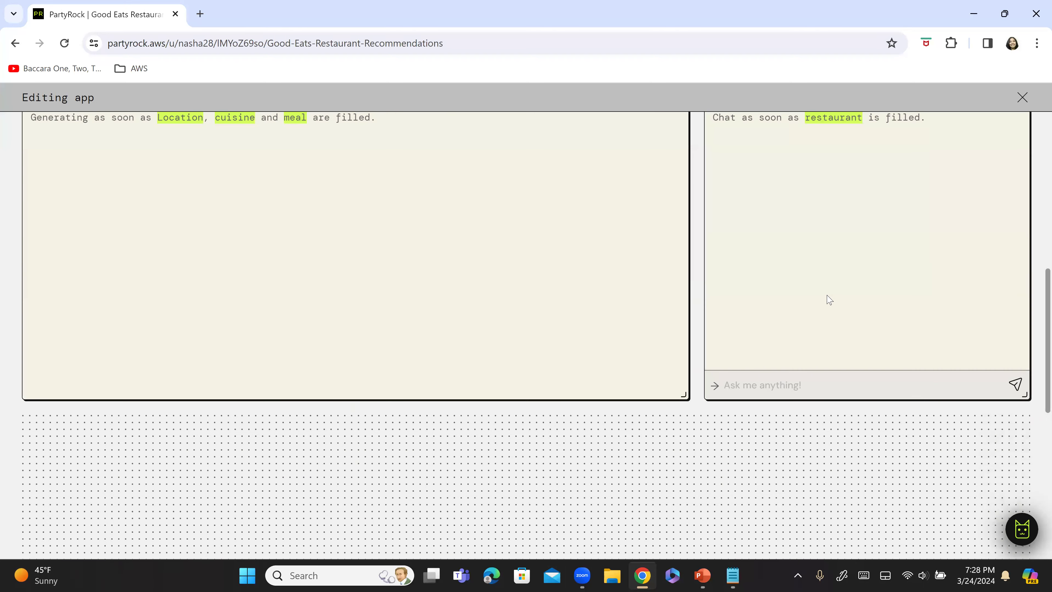
scroll(825, 295, up, 6)
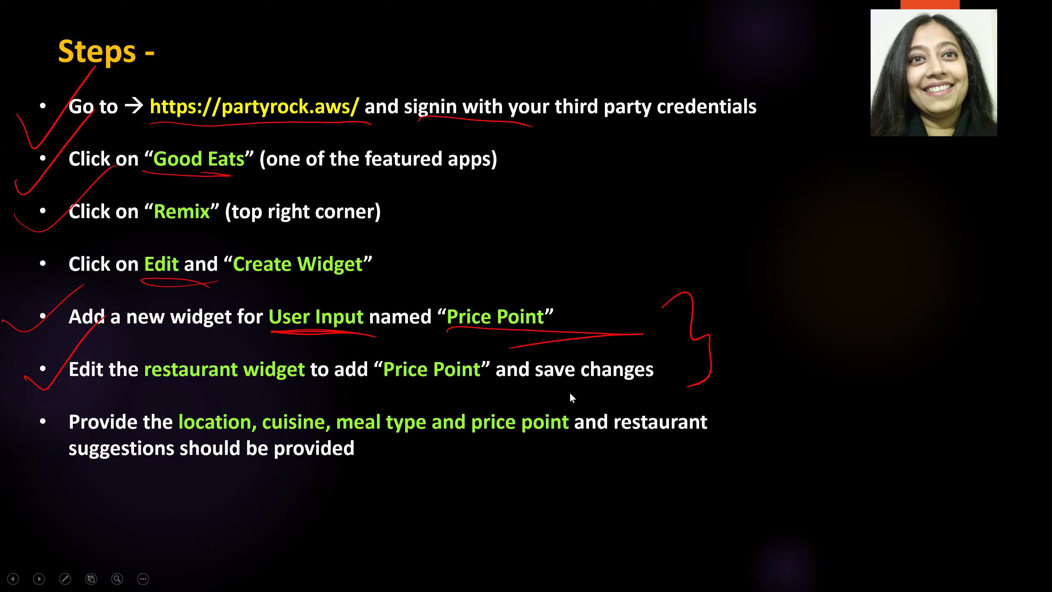
key(alt+Tab)
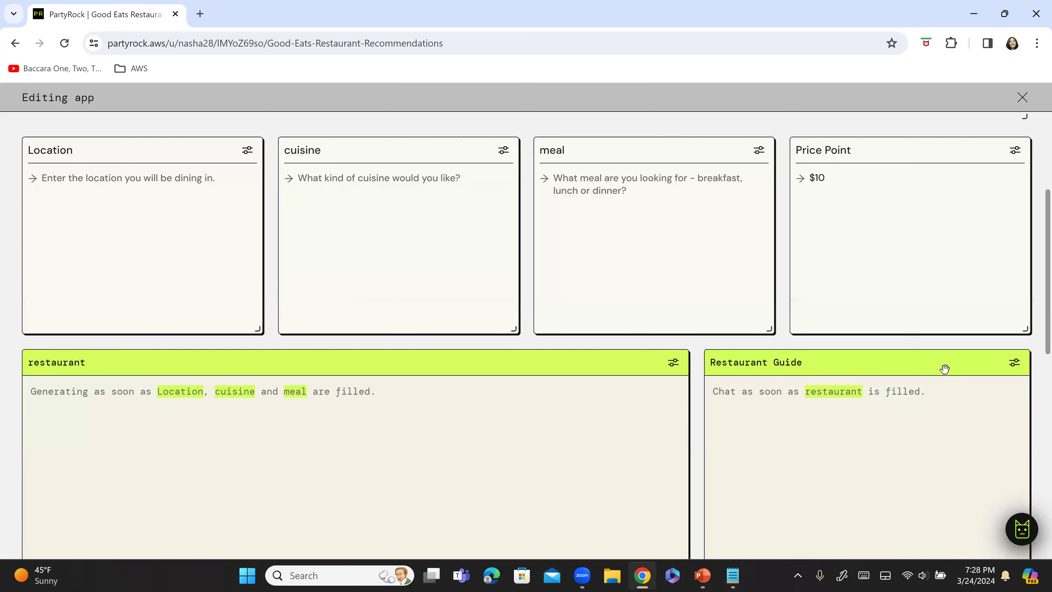
- Extend the restaurant widget's prompt with "for" and a reference to the Price Point widget, and save the change
click(673, 364)
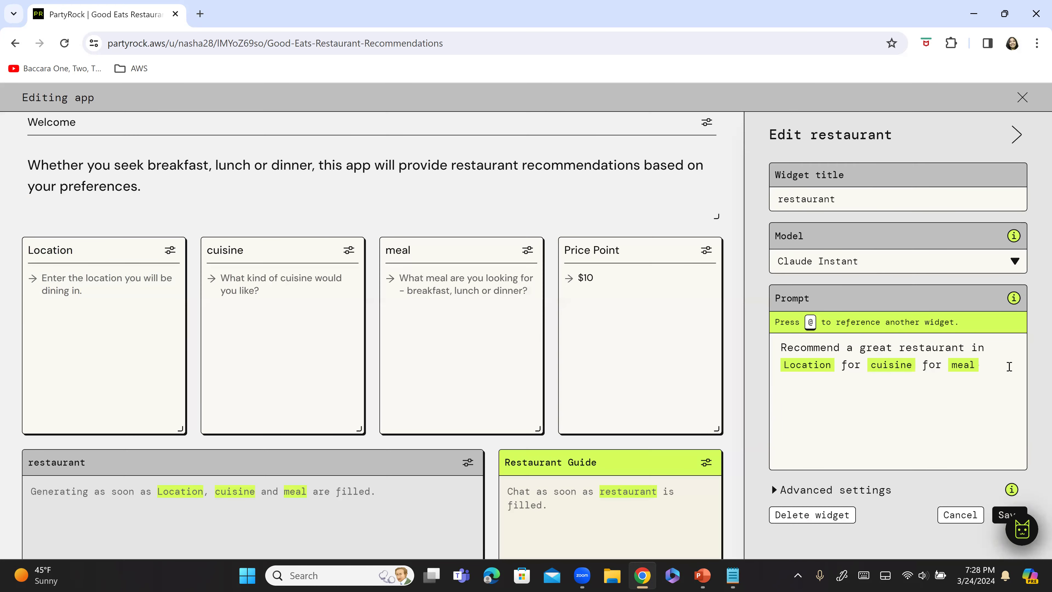
click(1002, 365)
text(for @)
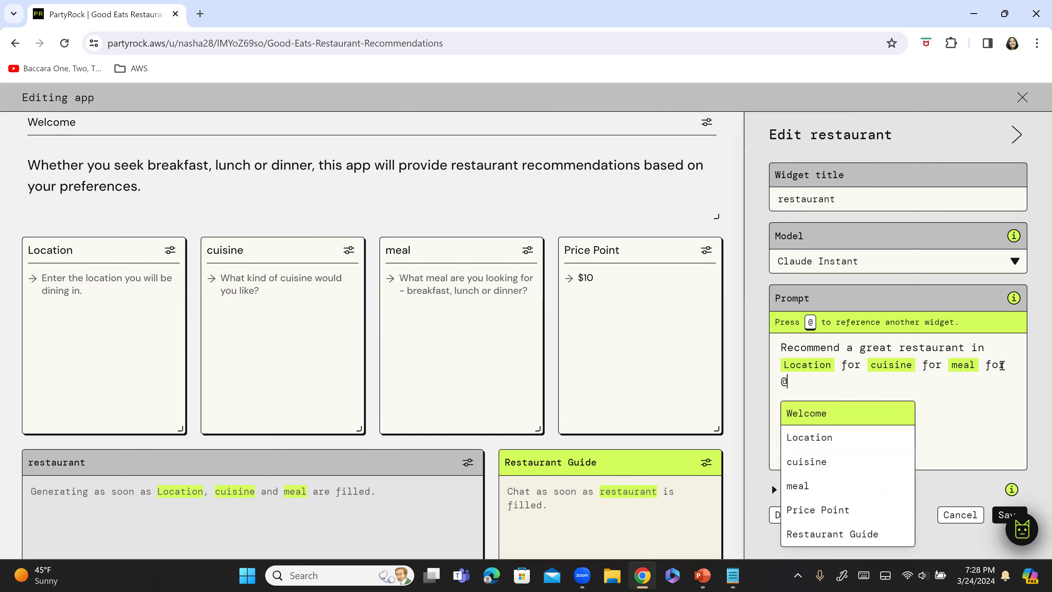
key(Down)
key(Down)
key(Down)
key(Down)
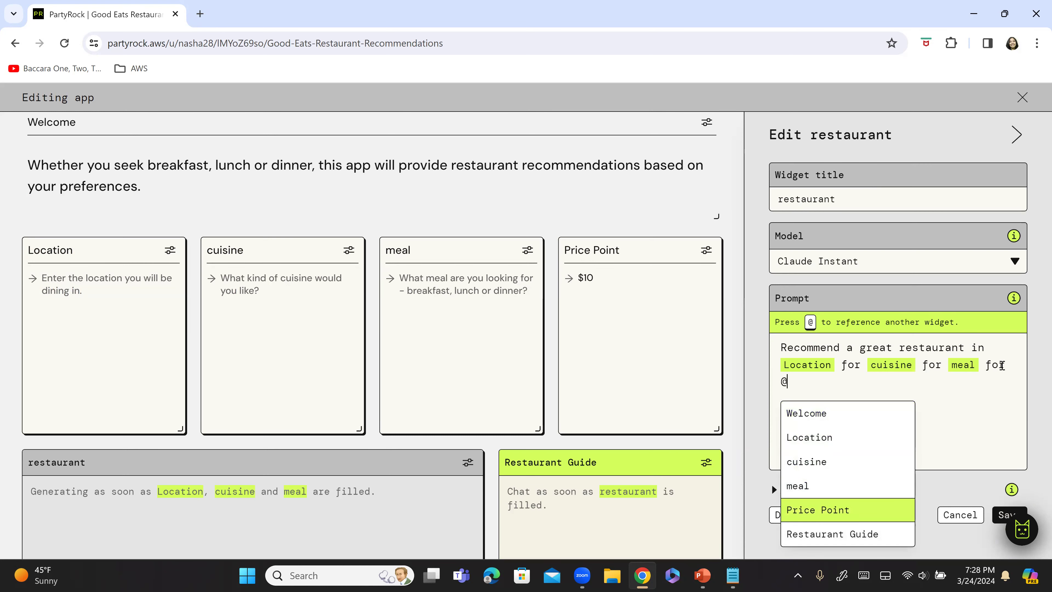
key(Return)
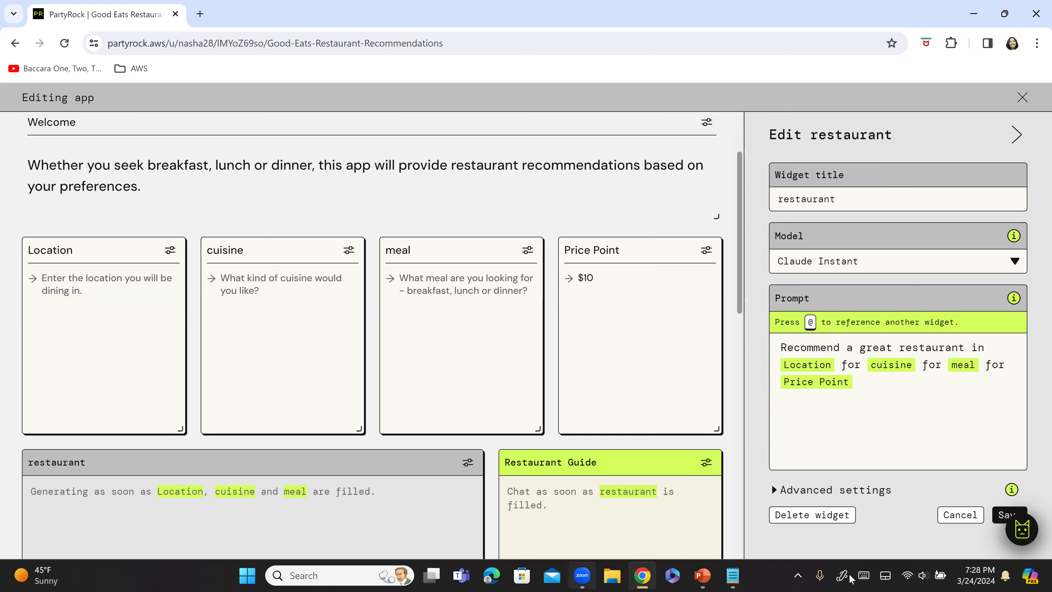
click(999, 517)
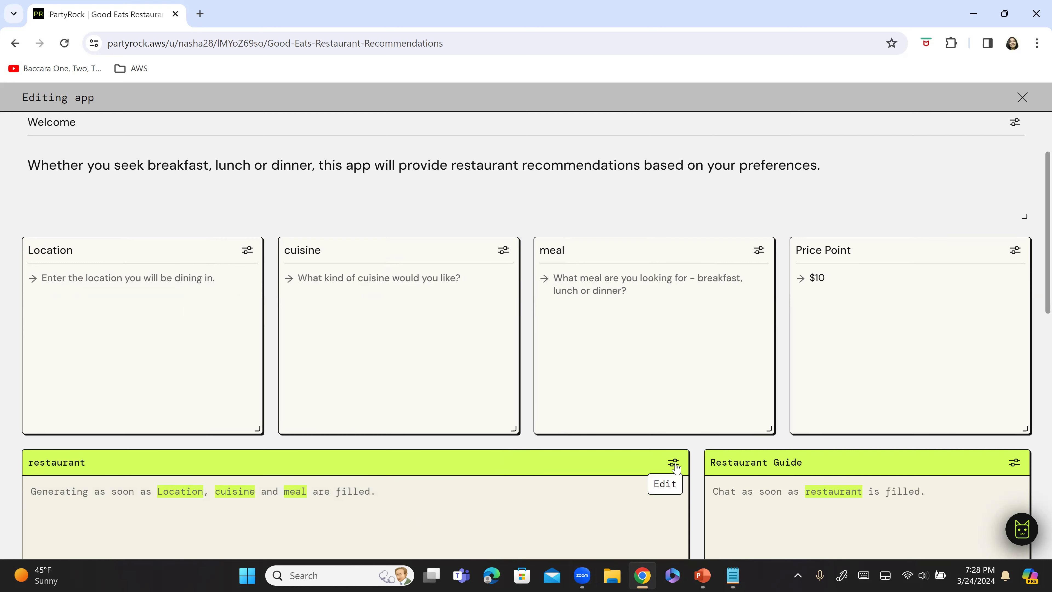
- Reopen the restaurant widget's settings, review the prompt, advanced settings and available models, keep Claude Instant and save
click(674, 461)
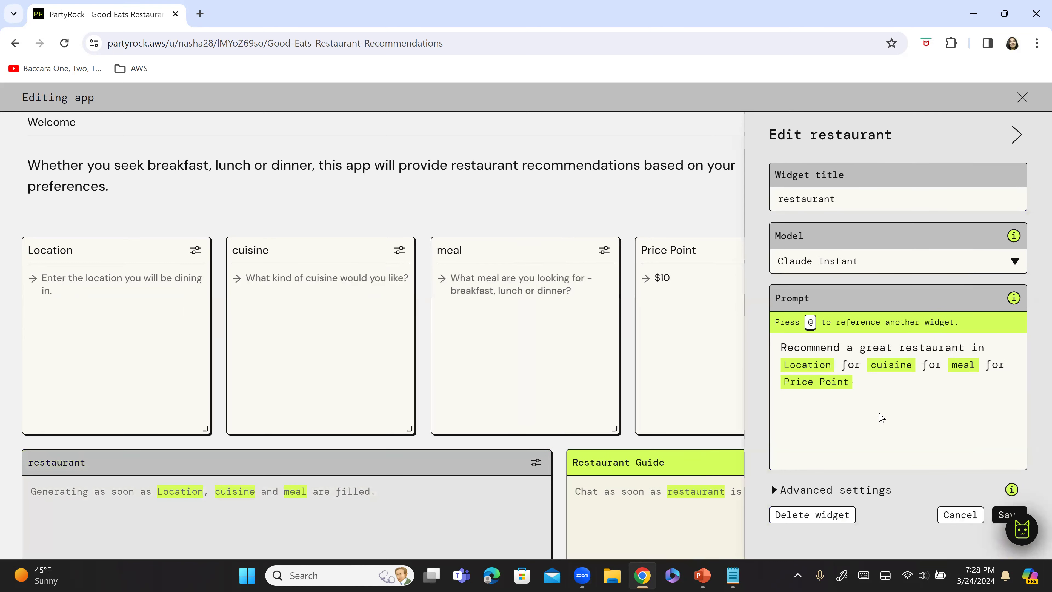
click(785, 494)
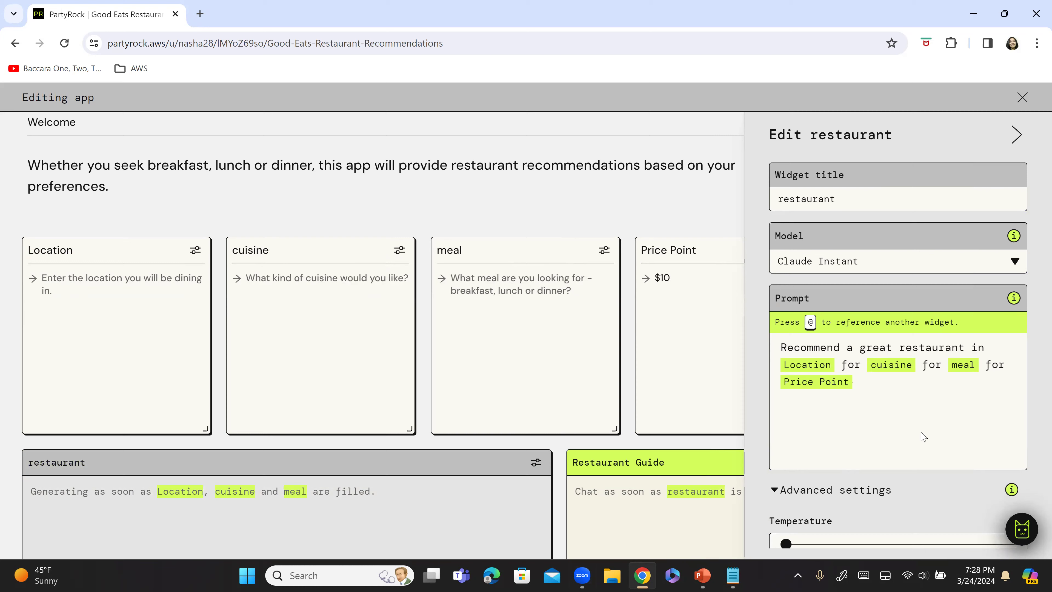
scroll(922, 439, down, 2)
scroll(922, 439, up, 2)
click(1014, 262)
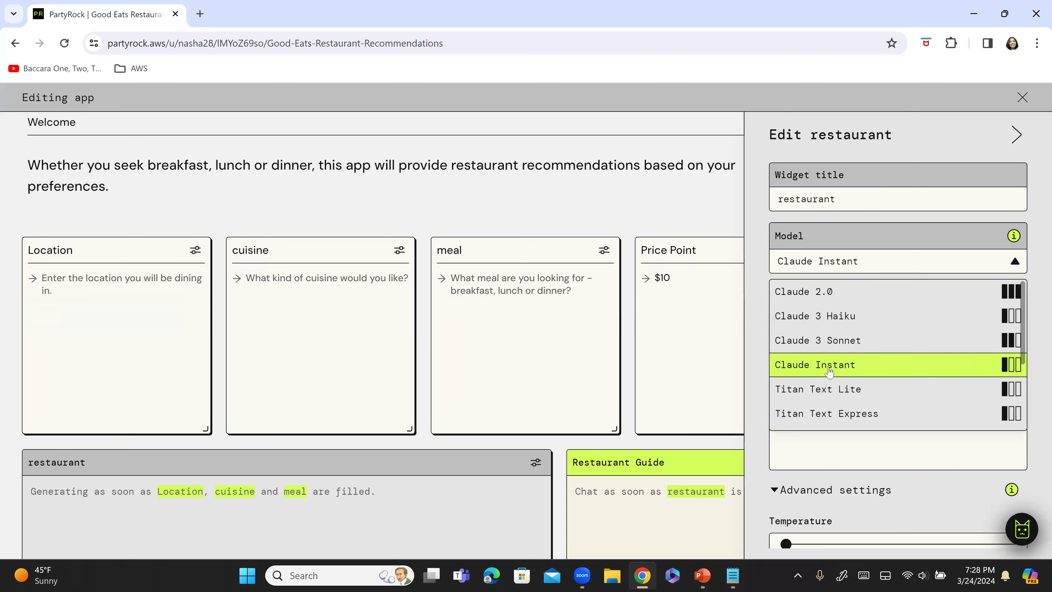
click(876, 370)
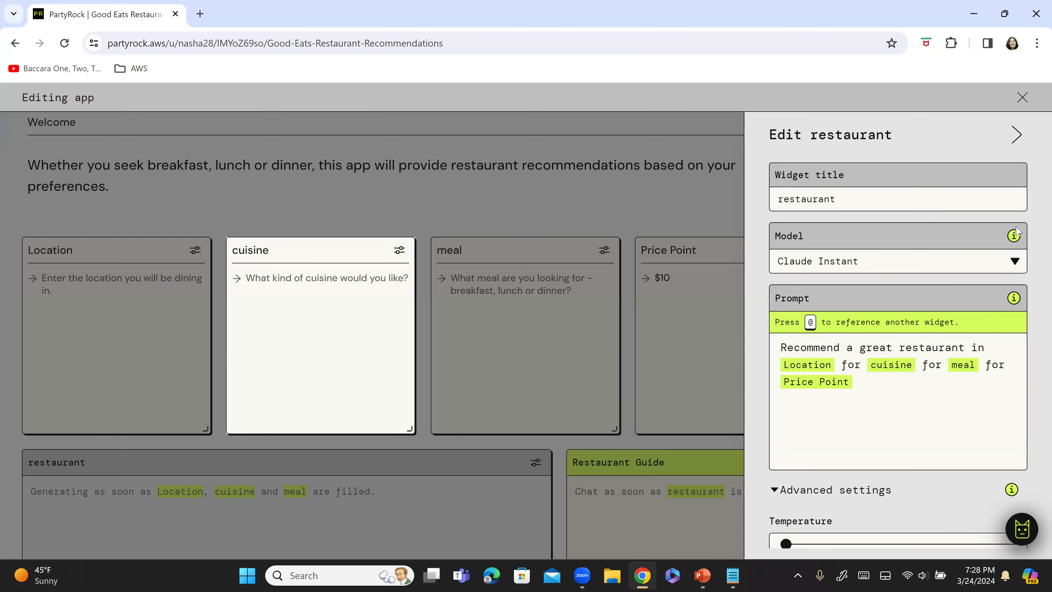
scroll(955, 442, down, 2)
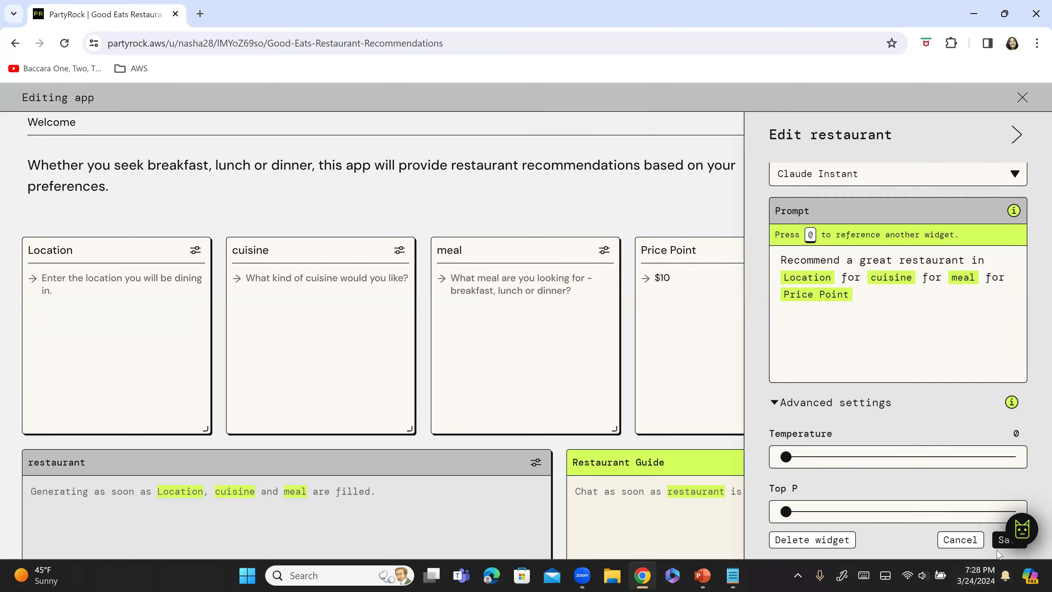
click(1007, 540)
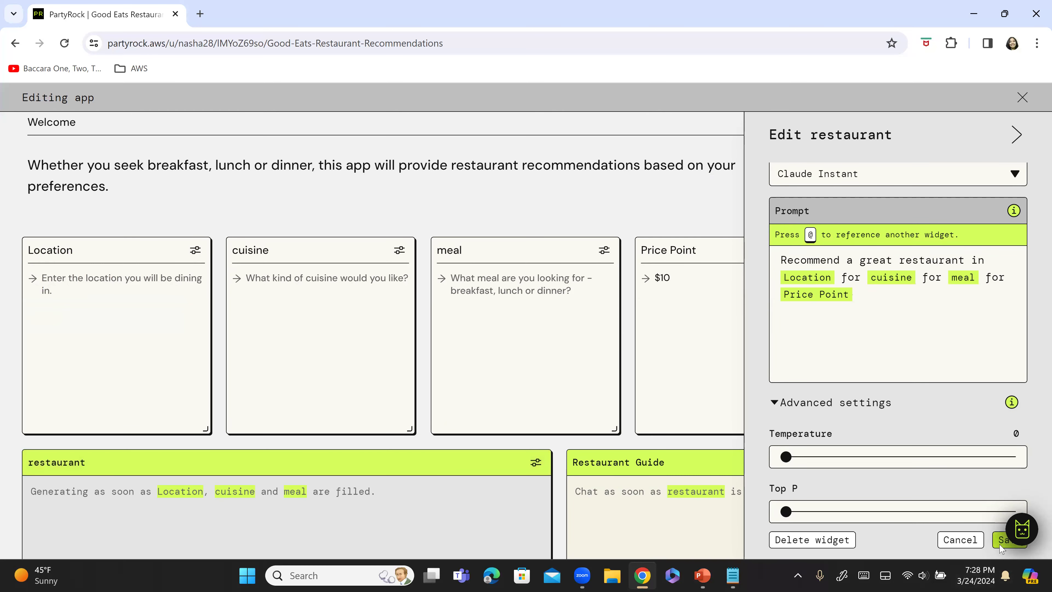
- Enter New York in the Location widget and Itailian in the cuisine widget
scroll(633, 357, down, 3)
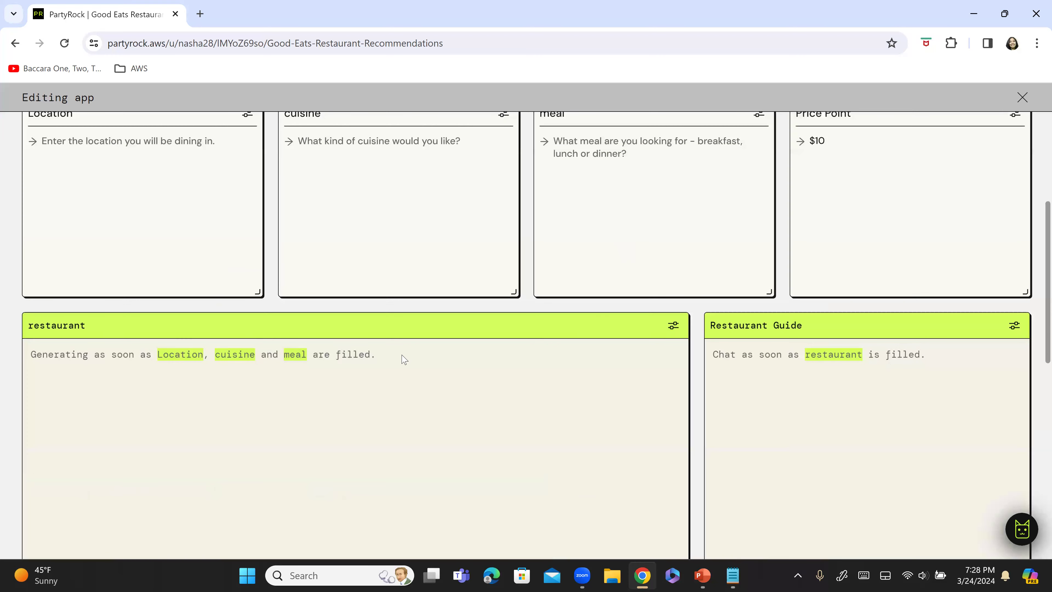
scroll(164, 332, up, 5)
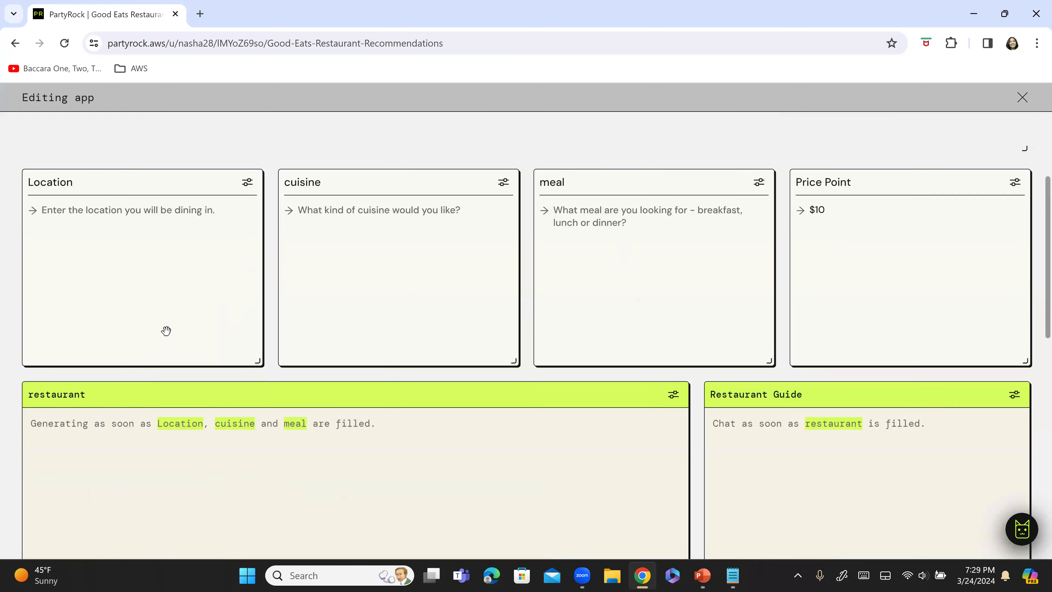
click(159, 351)
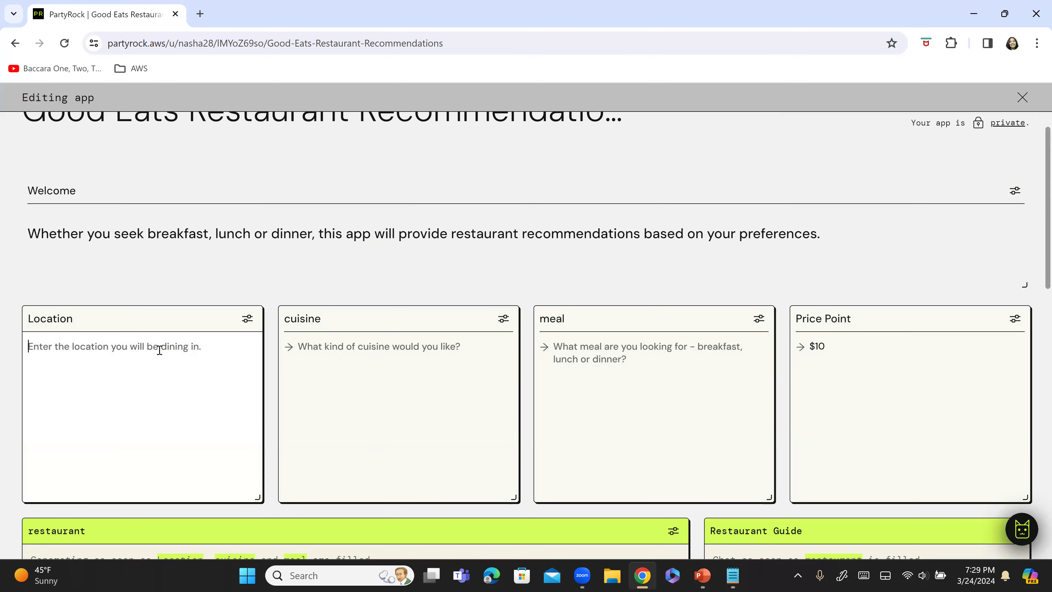
text(New York)
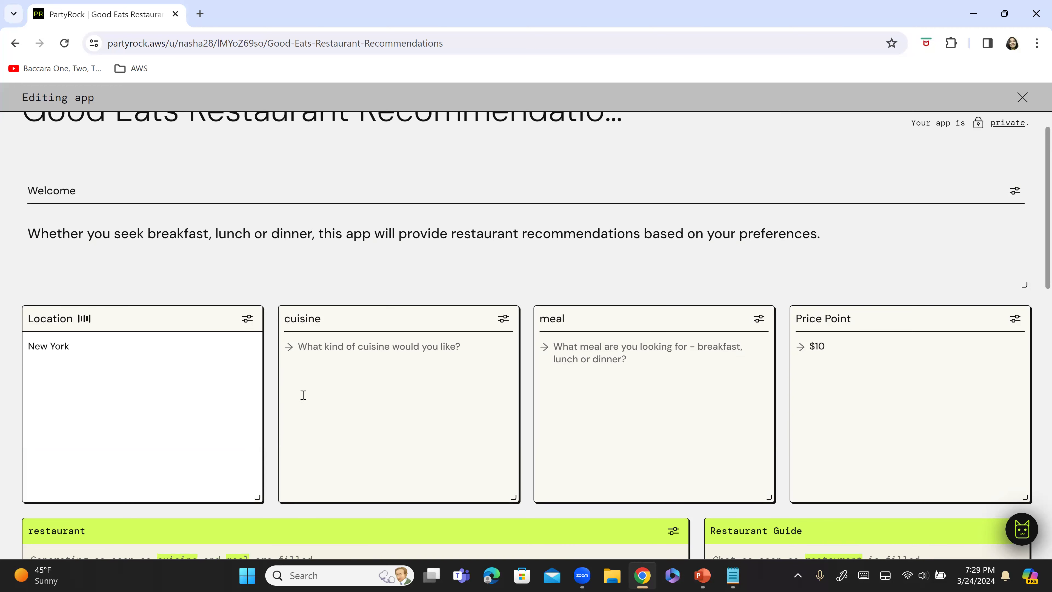
click(332, 358)
text(Itaian)
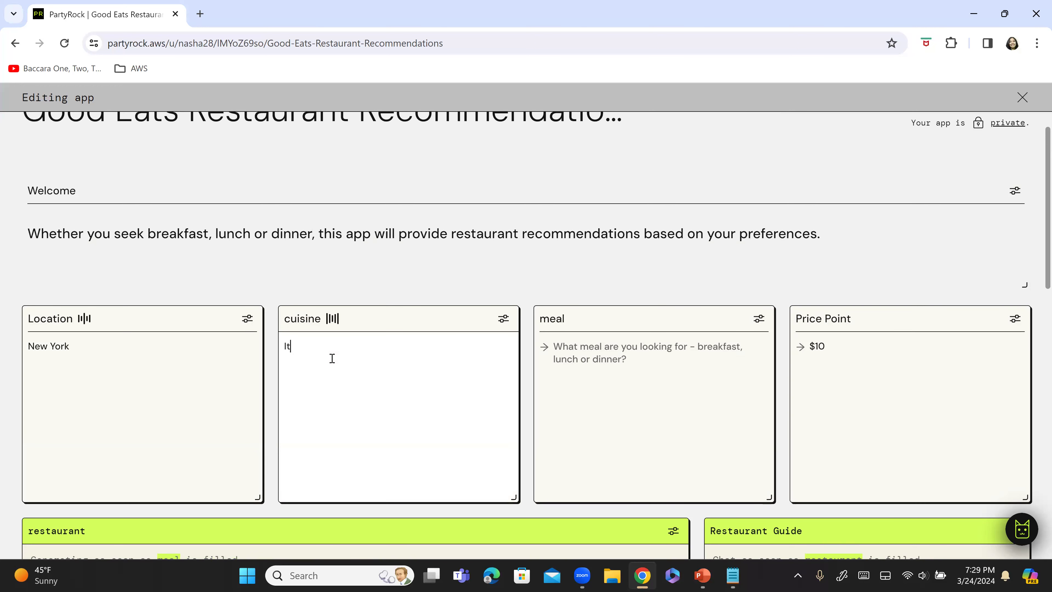
key(BackSpace)
key(BackSpace)
text(lian)
- Enter dinner in the meal widget and keep the Price Point at $10
click(663, 355)
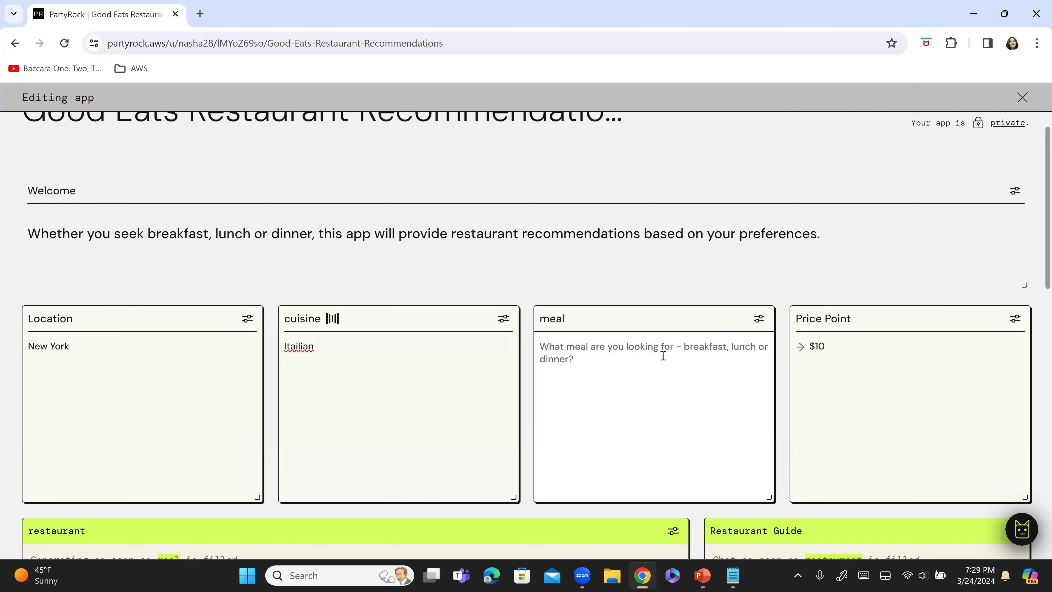
text(dinner)
key(Tab)
click(875, 352)
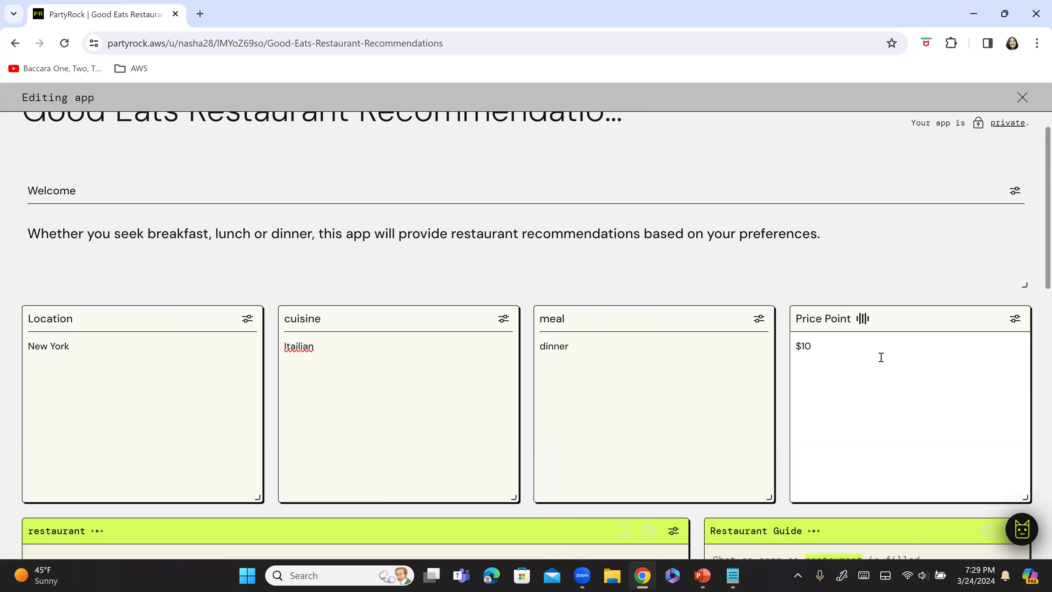
key(Tab)
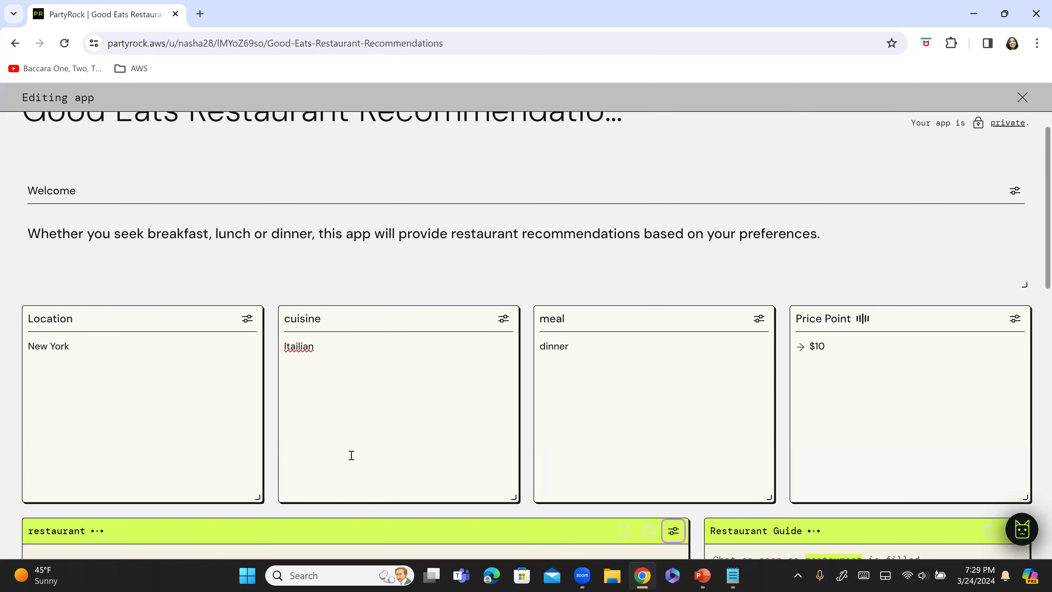
- Read the recommendations generated in the restaurant widget and check them against the four inputs
scroll(223, 489, down, 3)
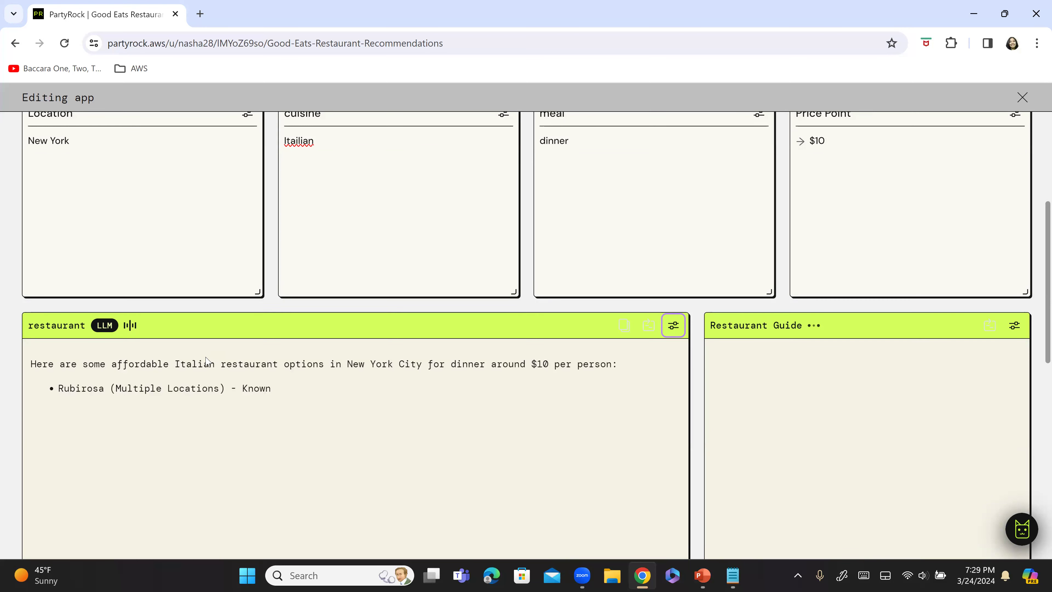
scroll(302, 366, down, 1)
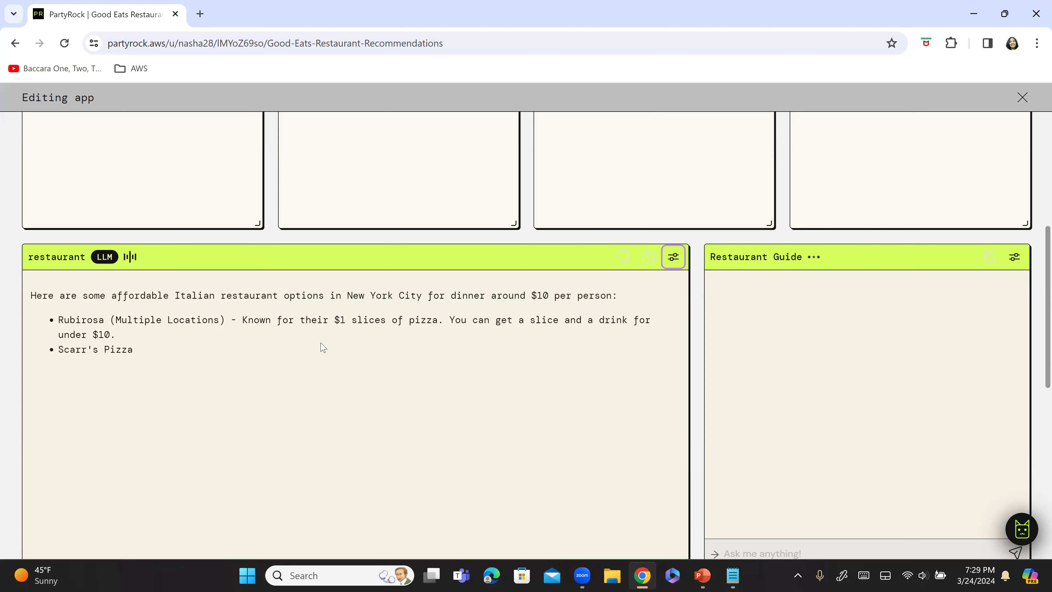
scroll(323, 347, down, 1)
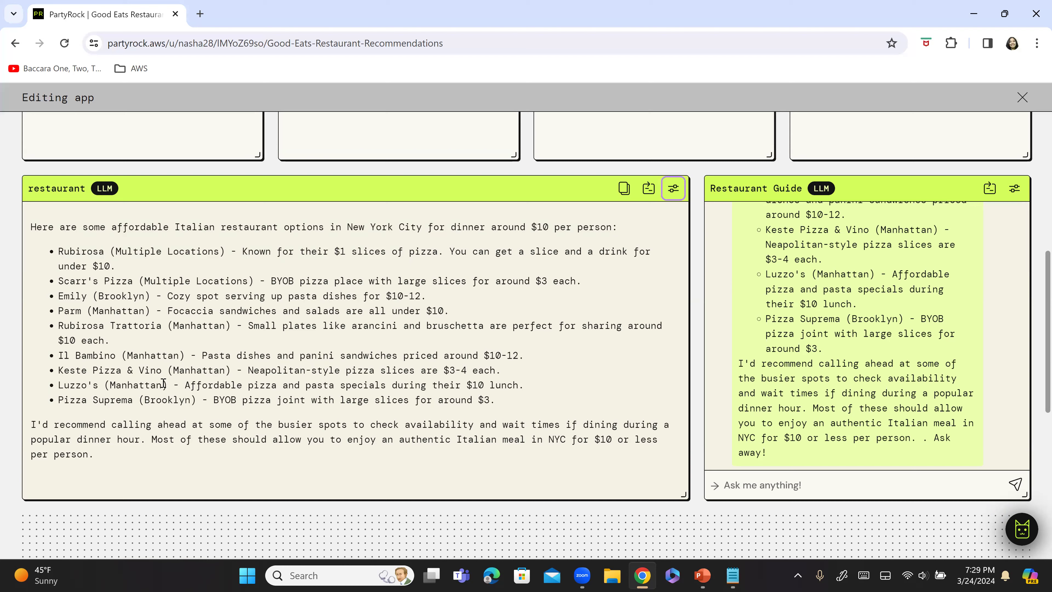
scroll(421, 392, up, 6)
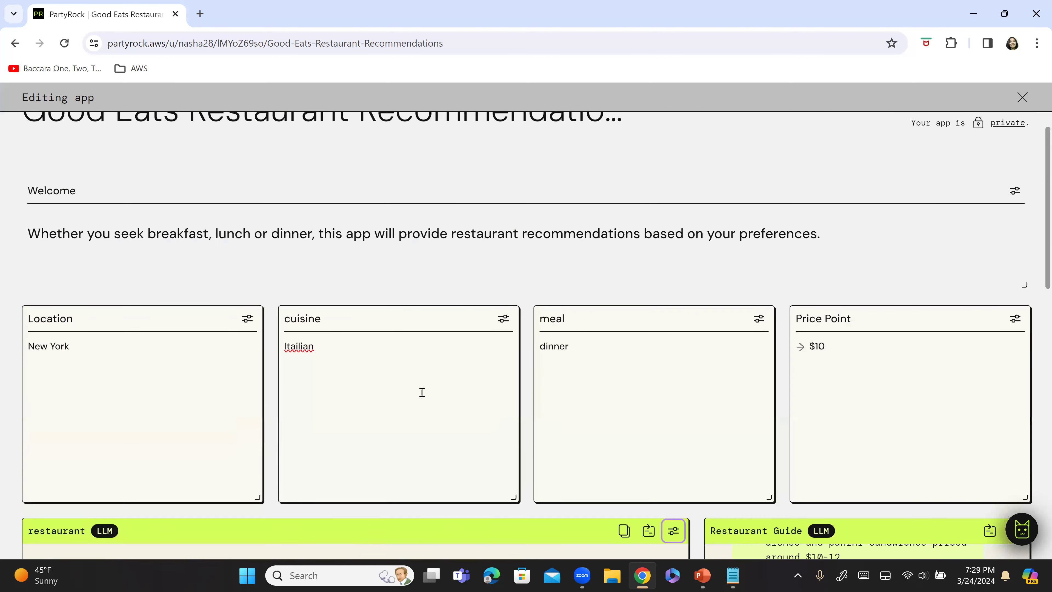
scroll(688, 399, down, 4)
scroll(783, 505, down, 2)
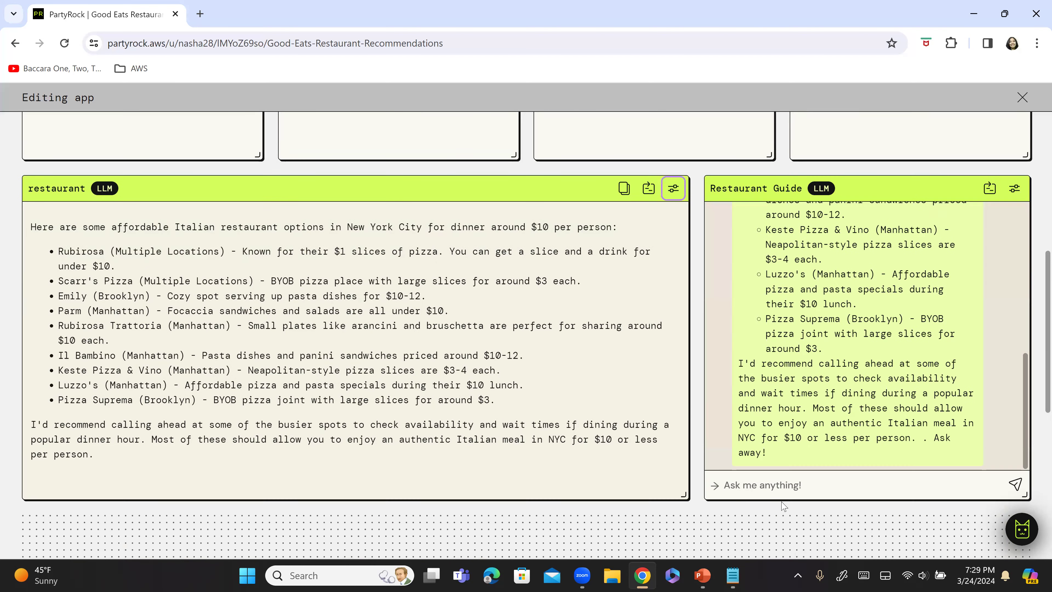
- Copy Pizza Suprema from the recommendations into the Restaurant Guide chat, send it and read the reply
click(766, 485)
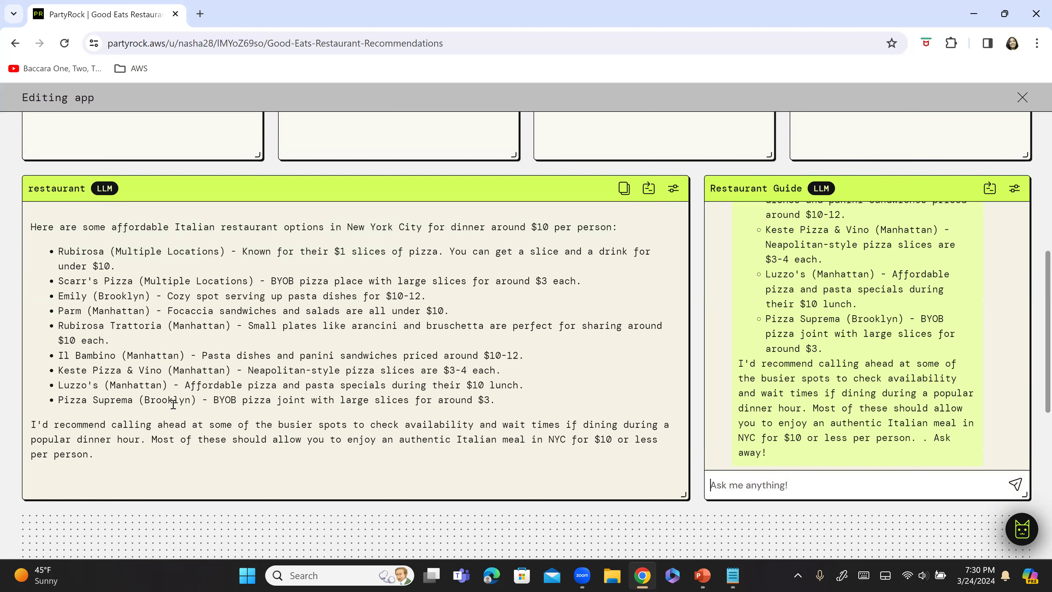
drag(57, 400, 134, 400)
key(ctrl+c)
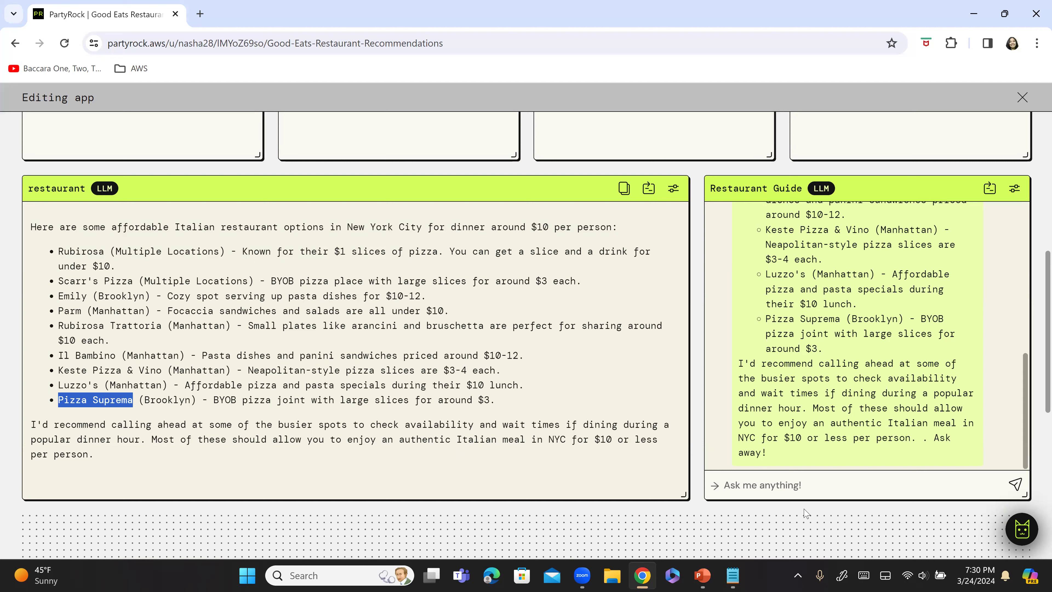
click(757, 490)
key(ctrl+v)
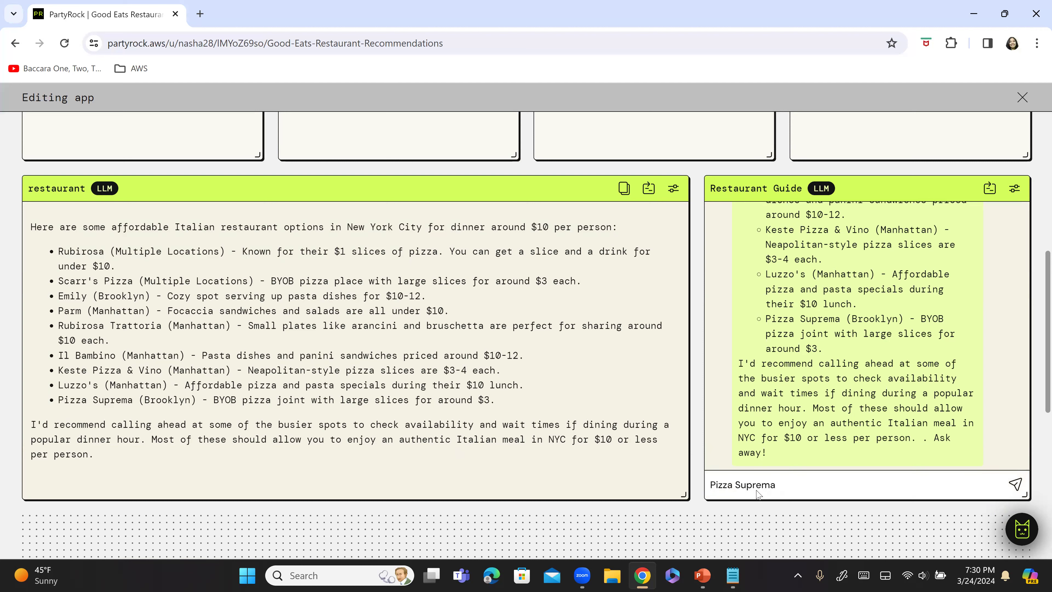
key(Return)
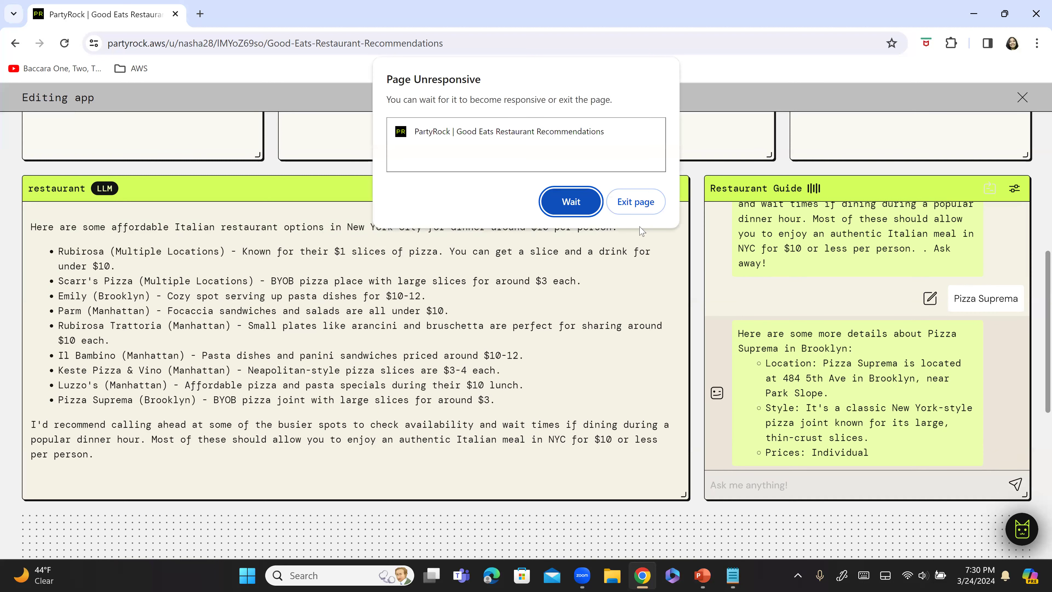
click(570, 209)
scroll(800, 392, up, 8)
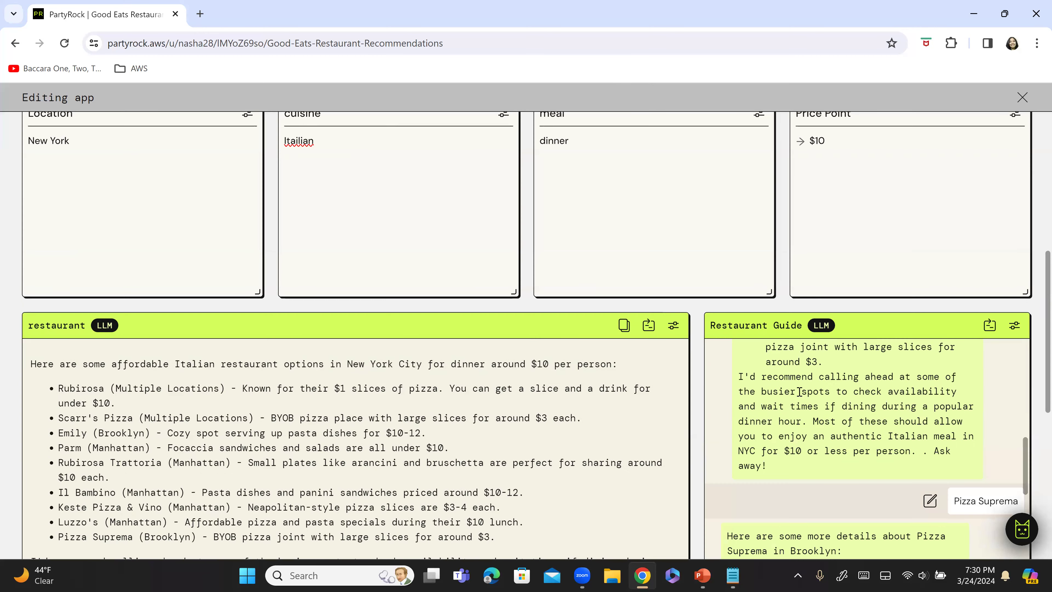
scroll(1036, 274, down, 2)
drag(1037, 248, 1036, 362)
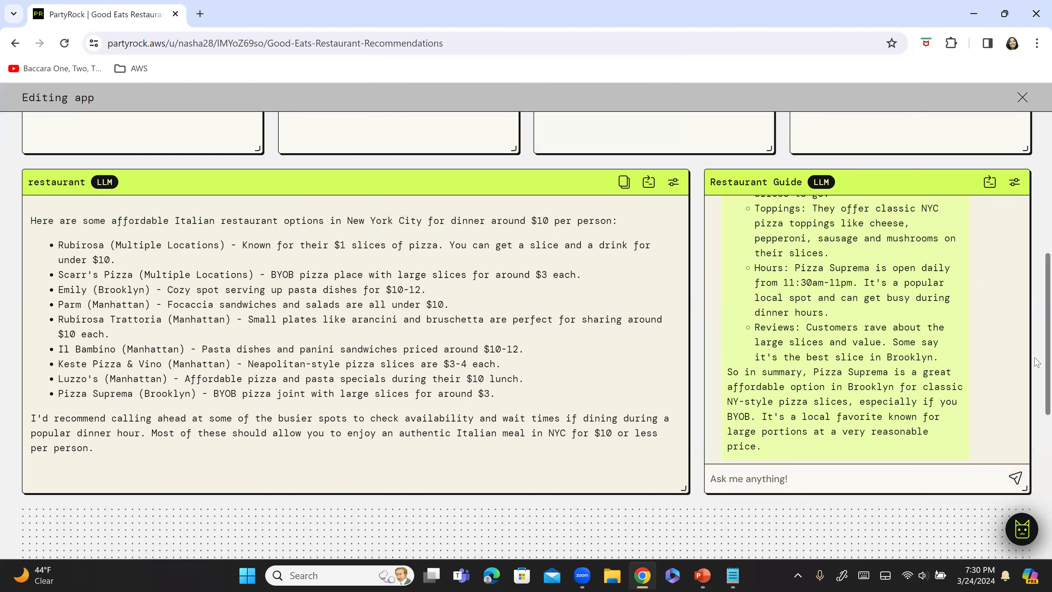
- Change the cuisine to Mexican and the meal to breakfast, and review the regenerated recommendations
drag(1038, 288, 1037, 174)
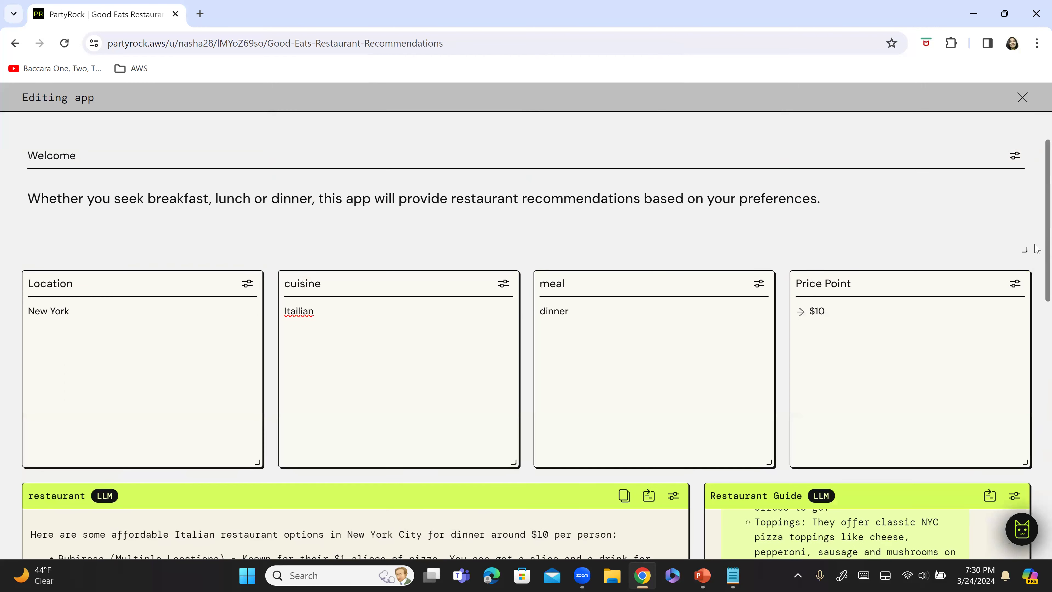
double_click(307, 310)
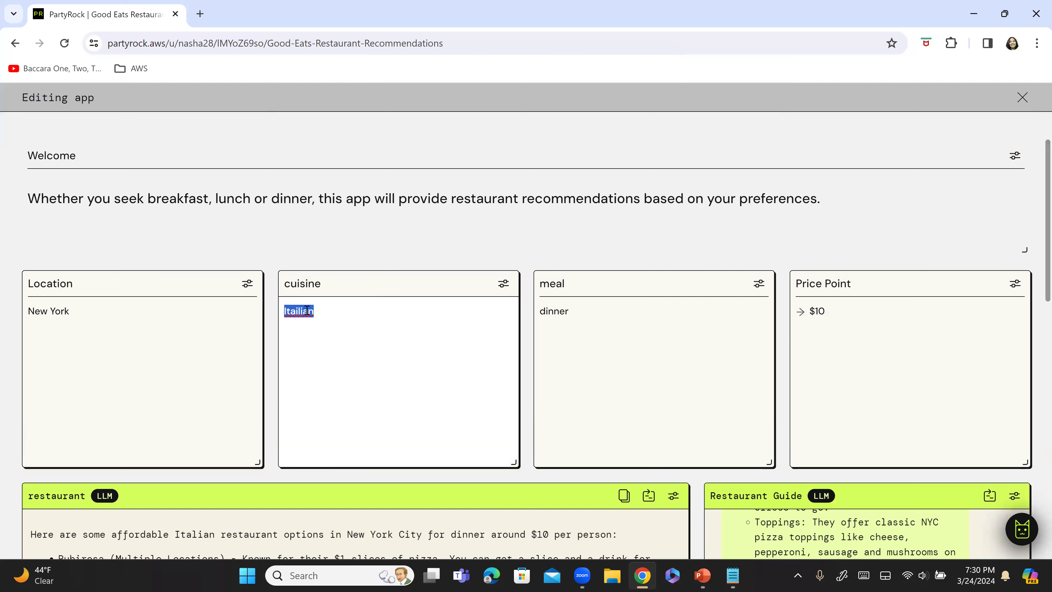
key(BackSpace)
text(Mexican)
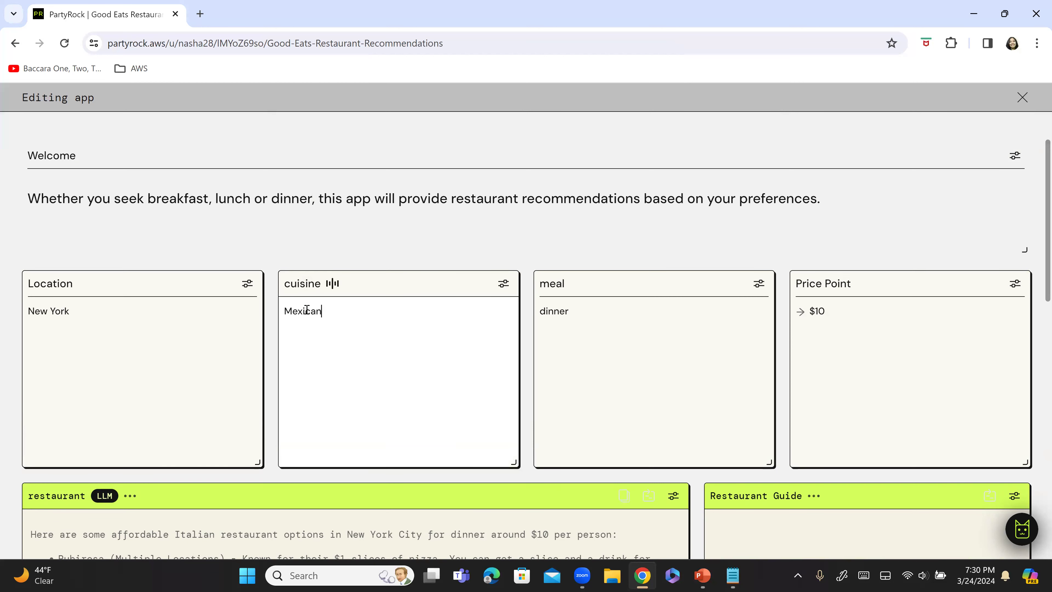
double_click(556, 311)
text(break)
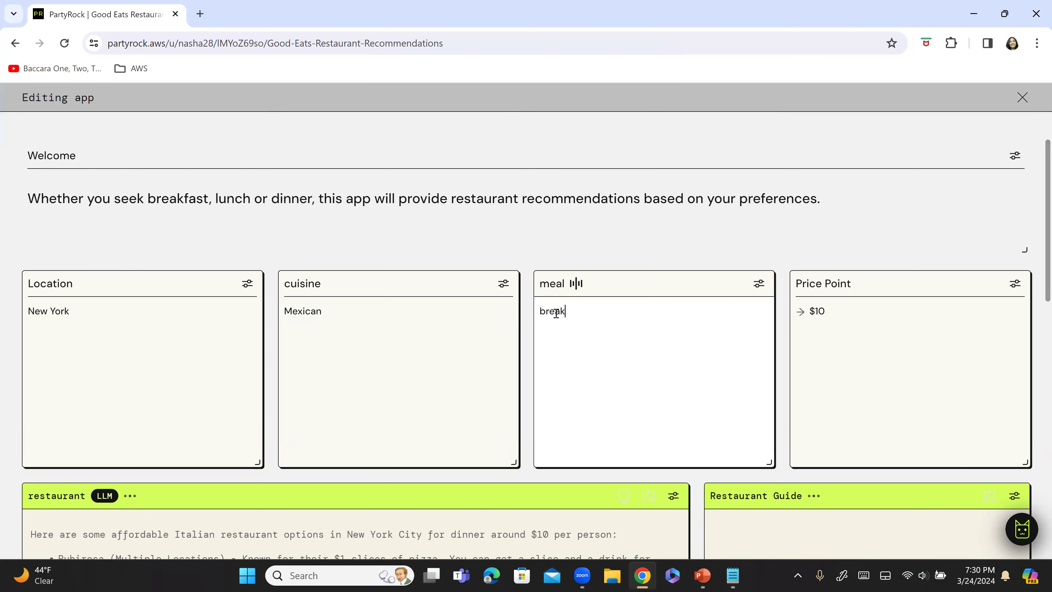
text(fat)
key(Left)
text(s)
scroll(526, 343, down, 3)
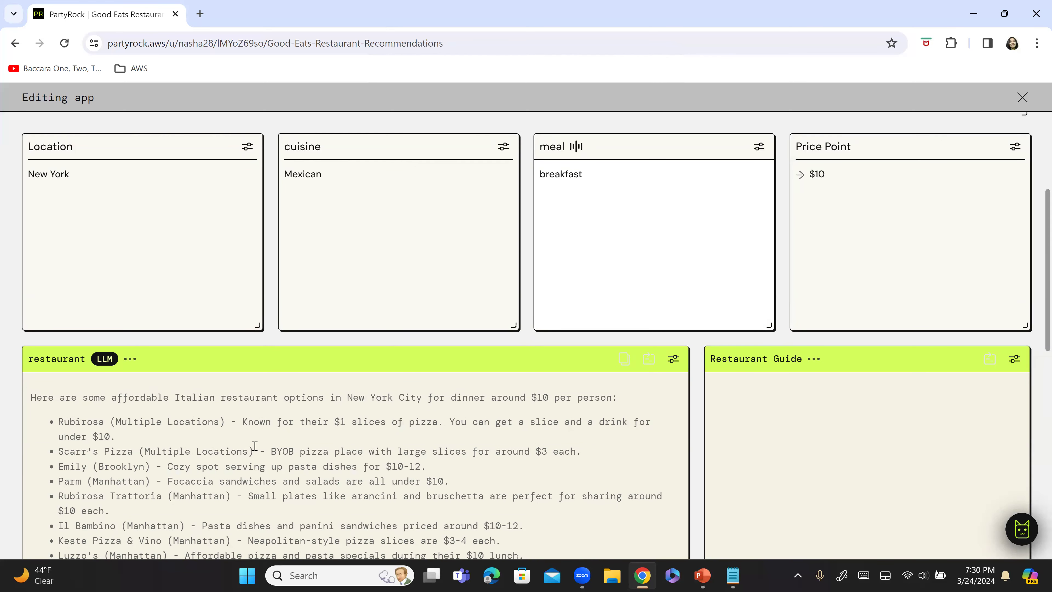
scroll(254, 445, down, 2)
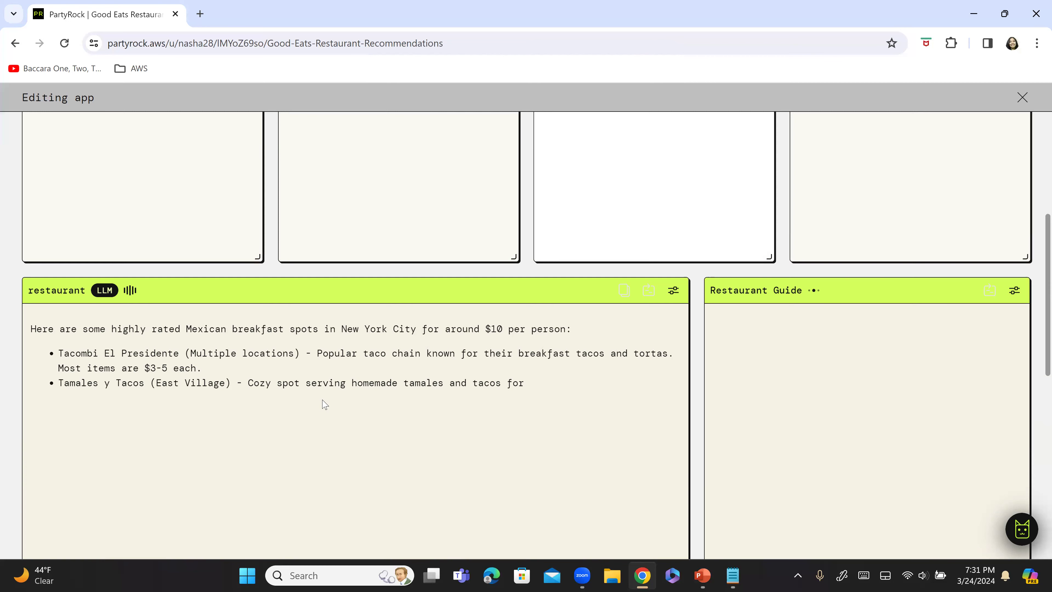
scroll(324, 405, down, 3)
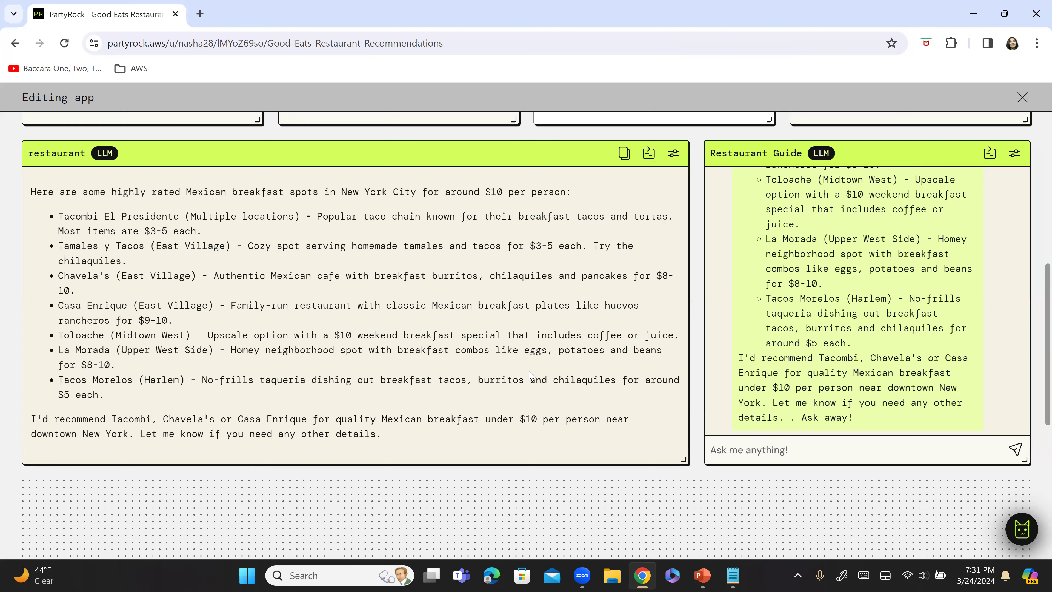
- Set the Location to London, the cuisine to Indian, the meal to Lunch and the Price Point to 10
scroll(530, 376, up, 10)
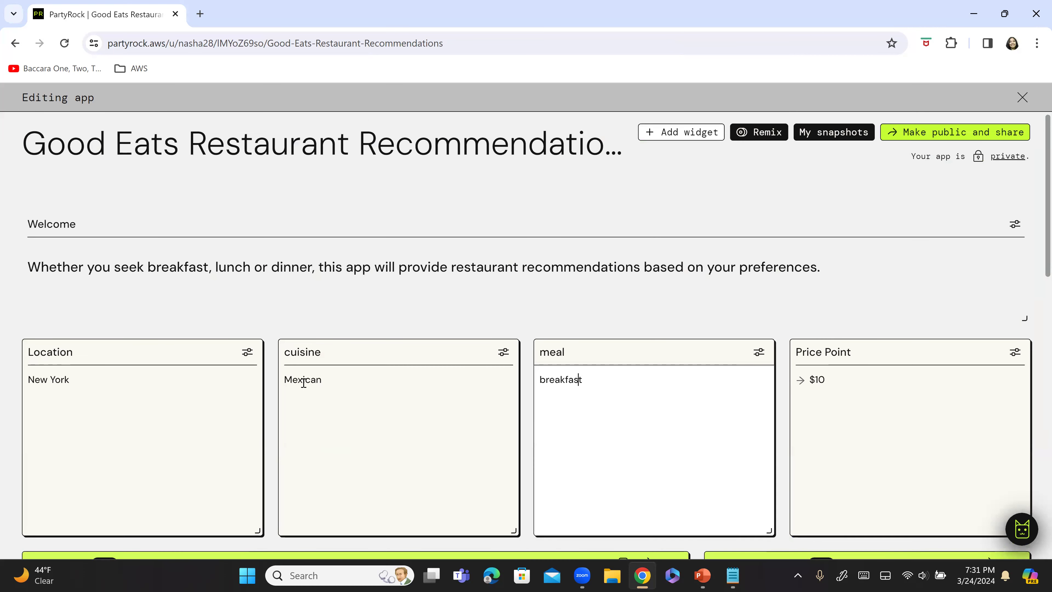
drag(87, 378, 2, 367)
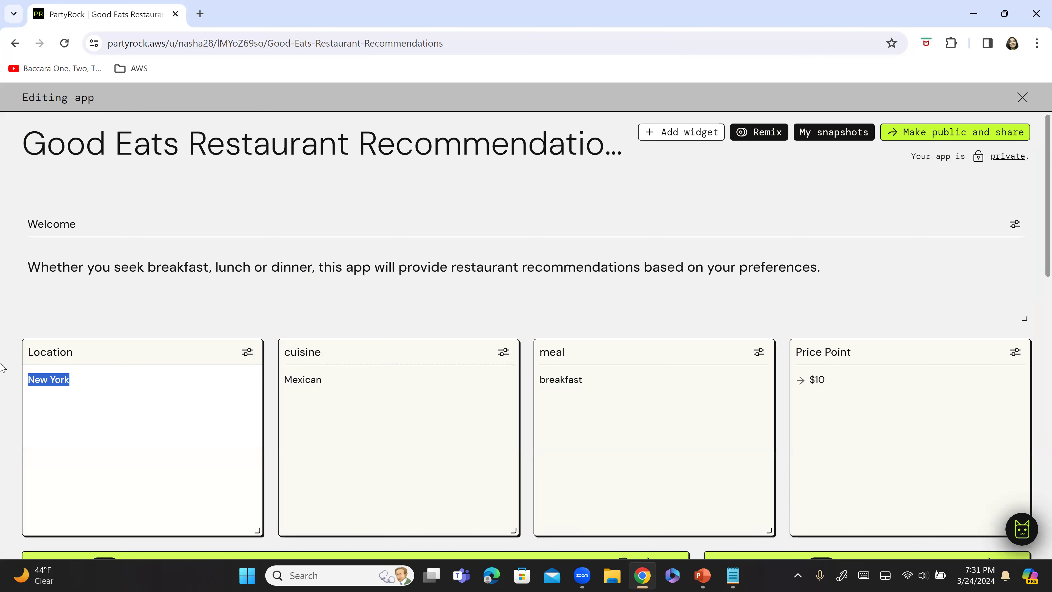
text(London)
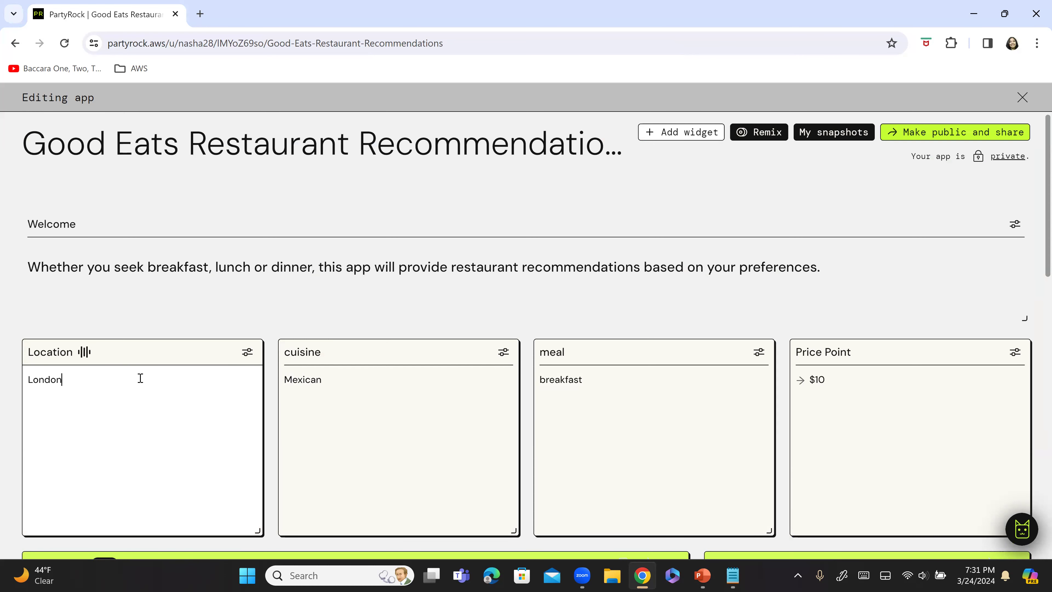
double_click(311, 379)
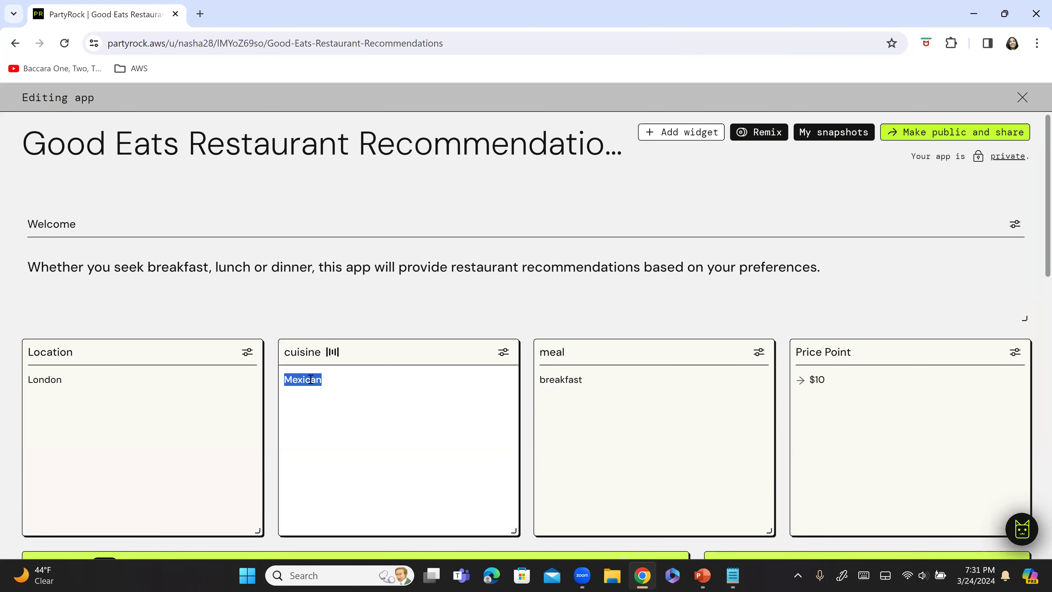
text(Indian)
double_click(565, 378)
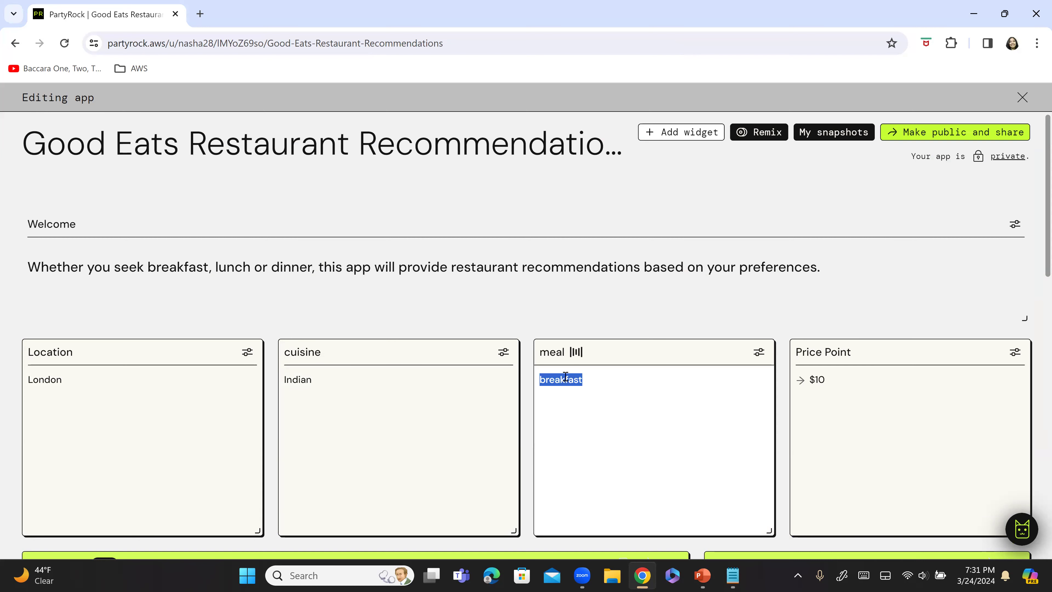
text(Lunch)
click(814, 382)
key(BackSpace)
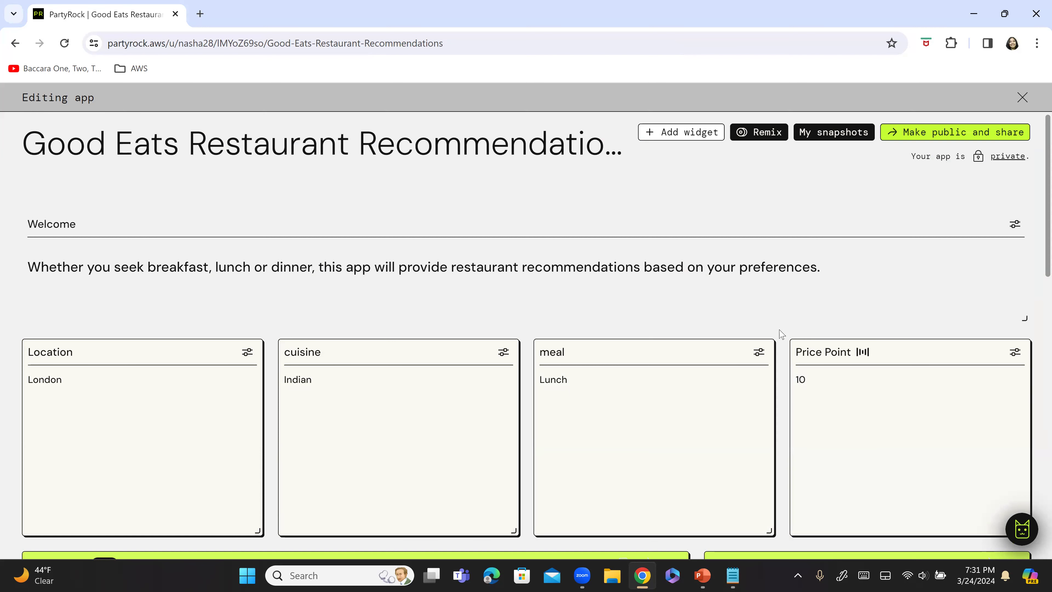
- Read the regenerated London recommendations in the restaurant widget and highlight the Dishoom Shoreditch entry
scroll(774, 335, down, 3)
scroll(548, 356, down, 1)
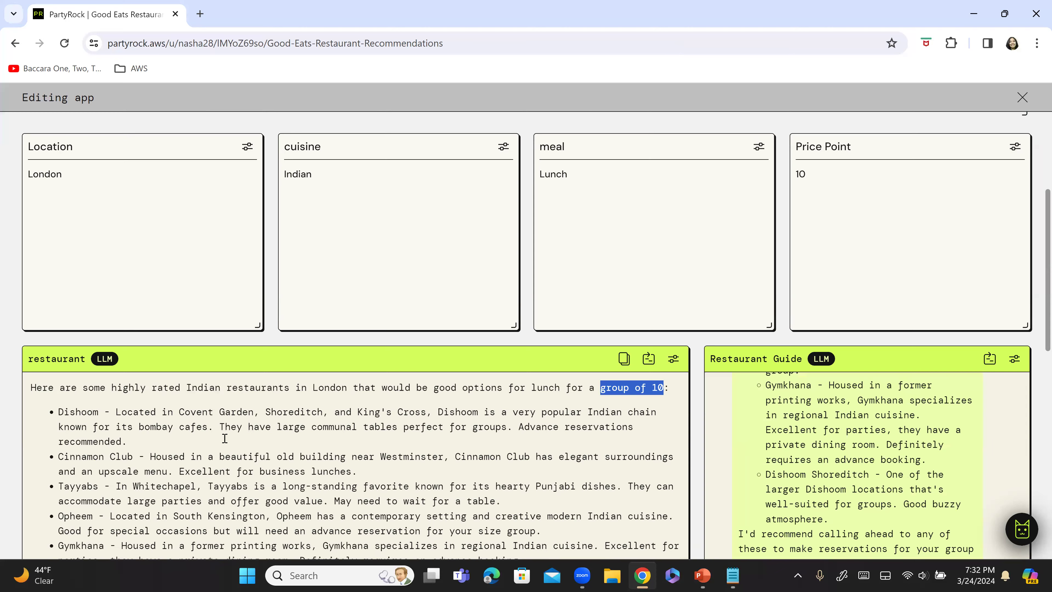
scroll(94, 443, down, 3)
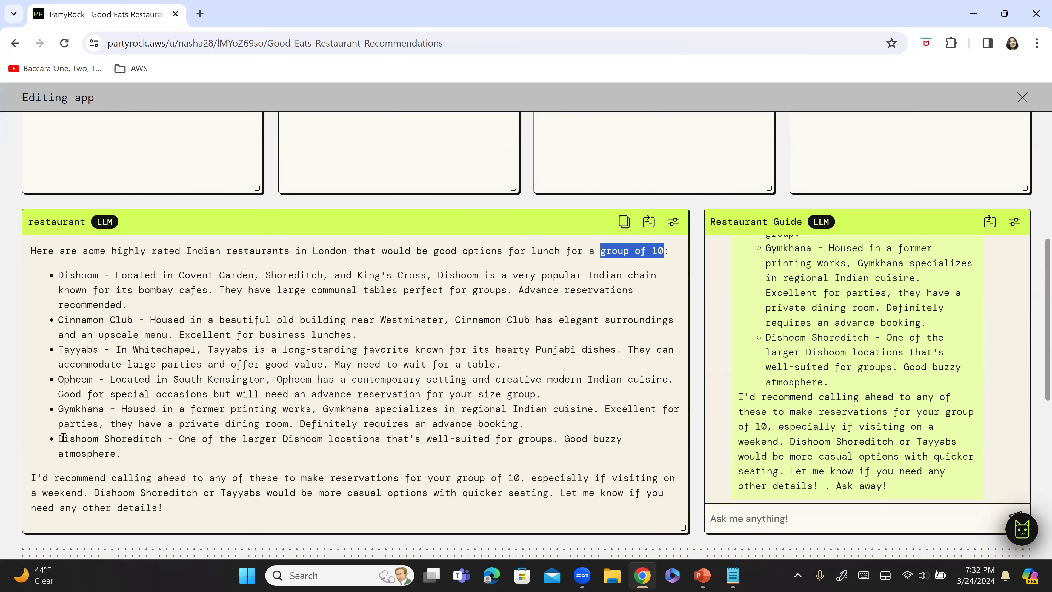
drag(76, 438, 164, 438)
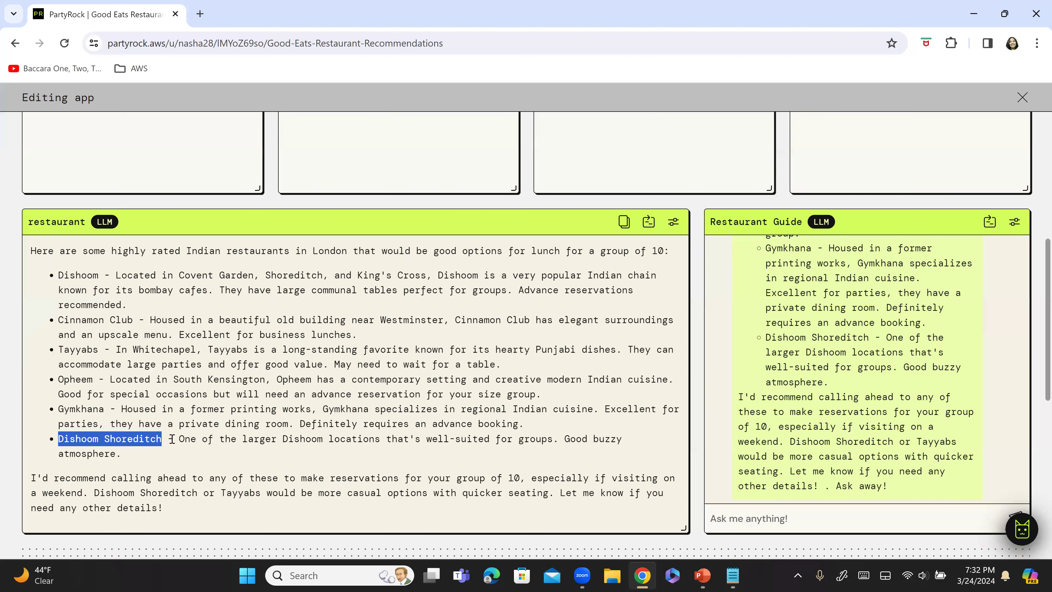
- Change the Price Point to $10 and review the regenerated restaurant recommendations
scroll(839, 231, up, 5)
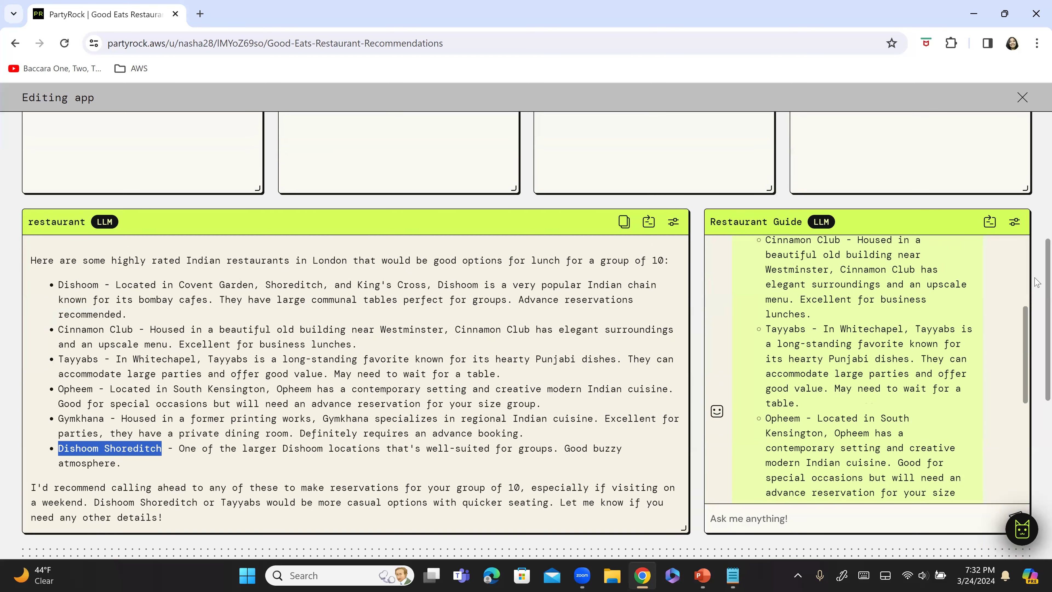
scroll(1038, 206, up, 5)
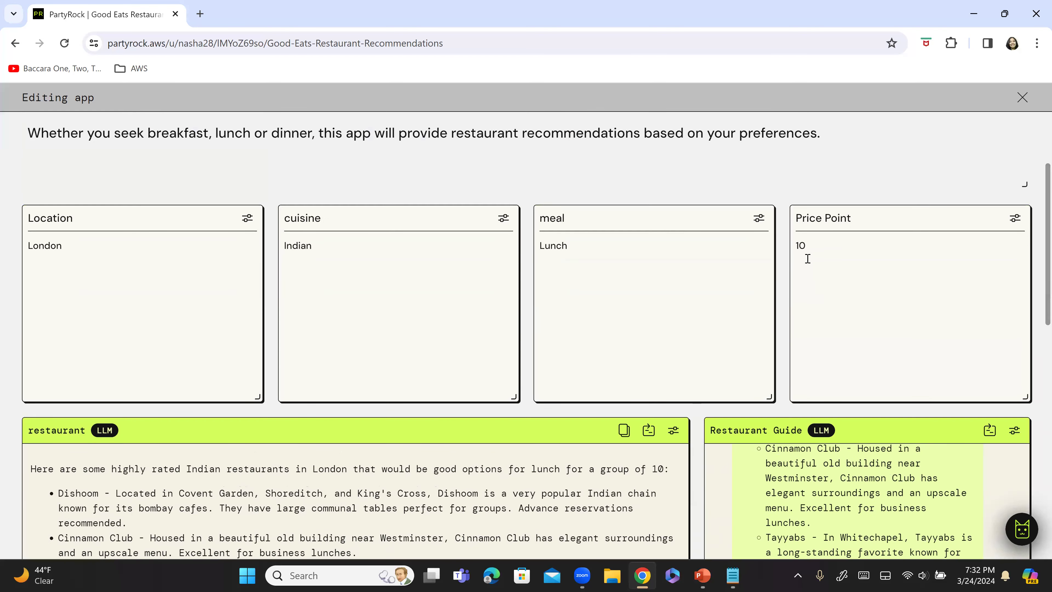
click(800, 253)
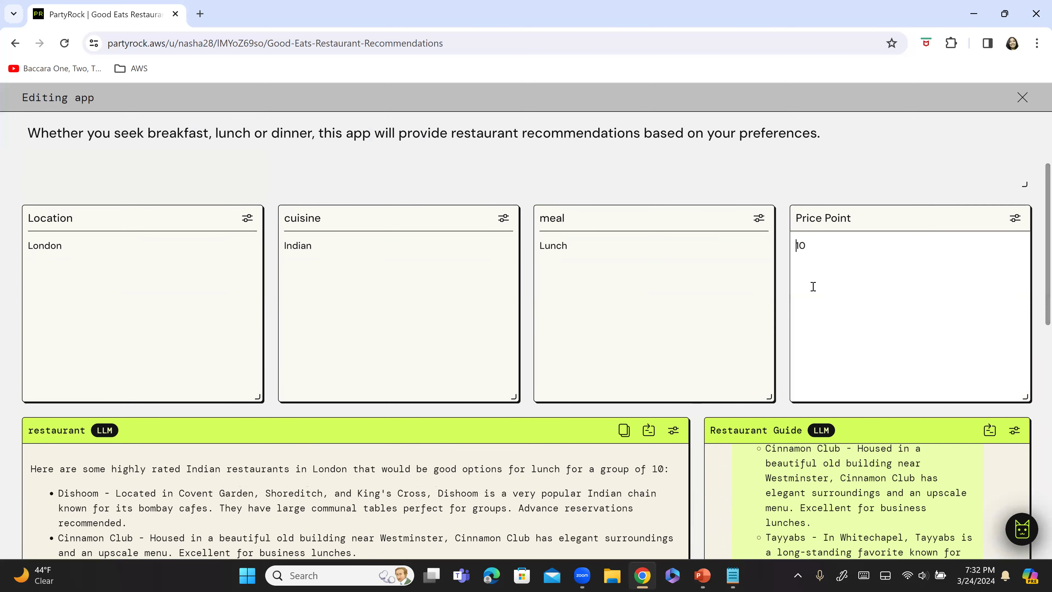
text($)
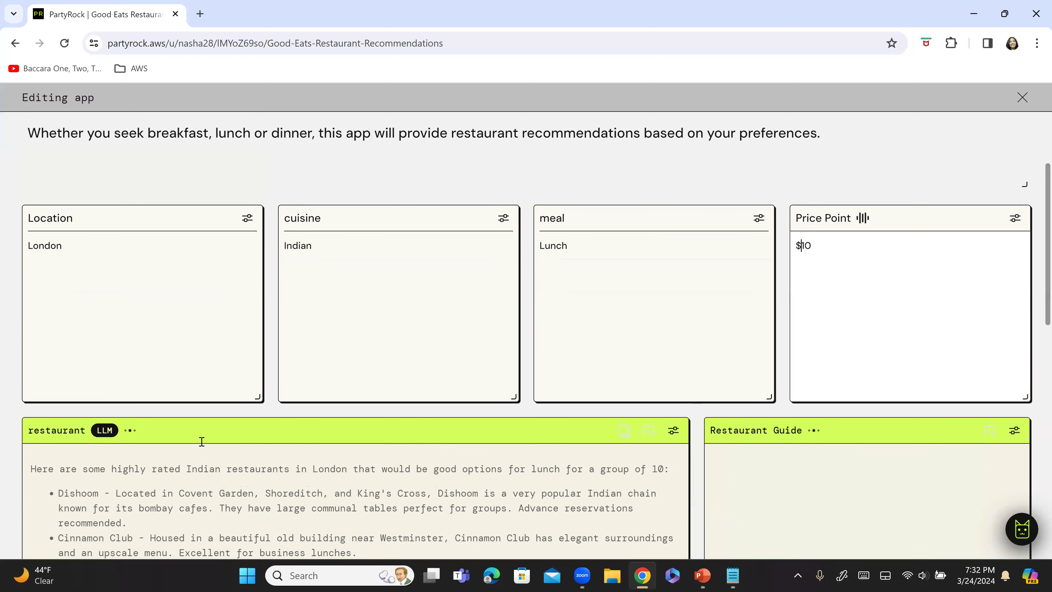
scroll(202, 441, down, 3)
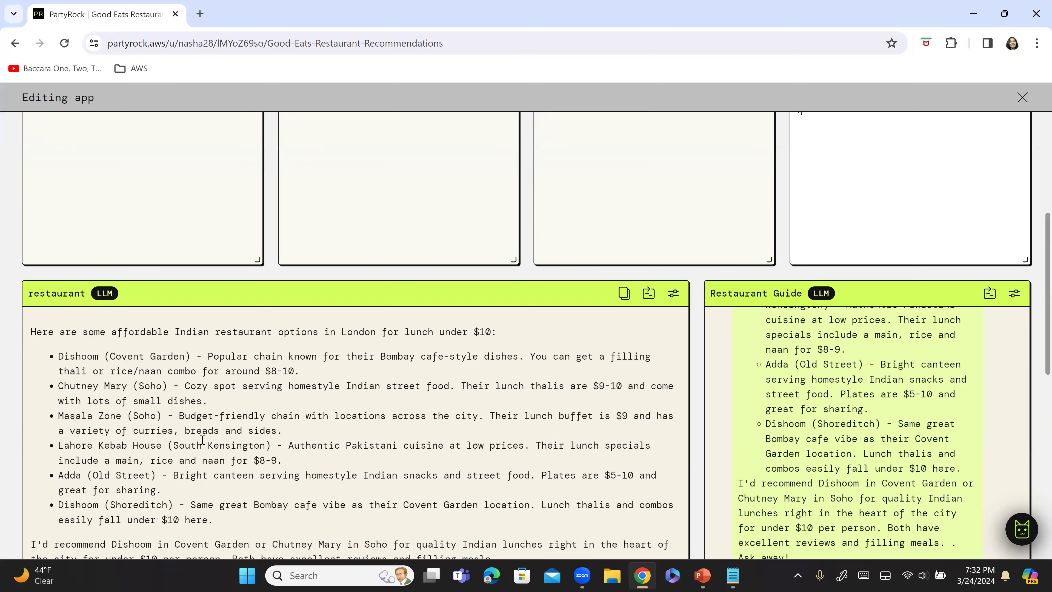
scroll(202, 439, up, 1)
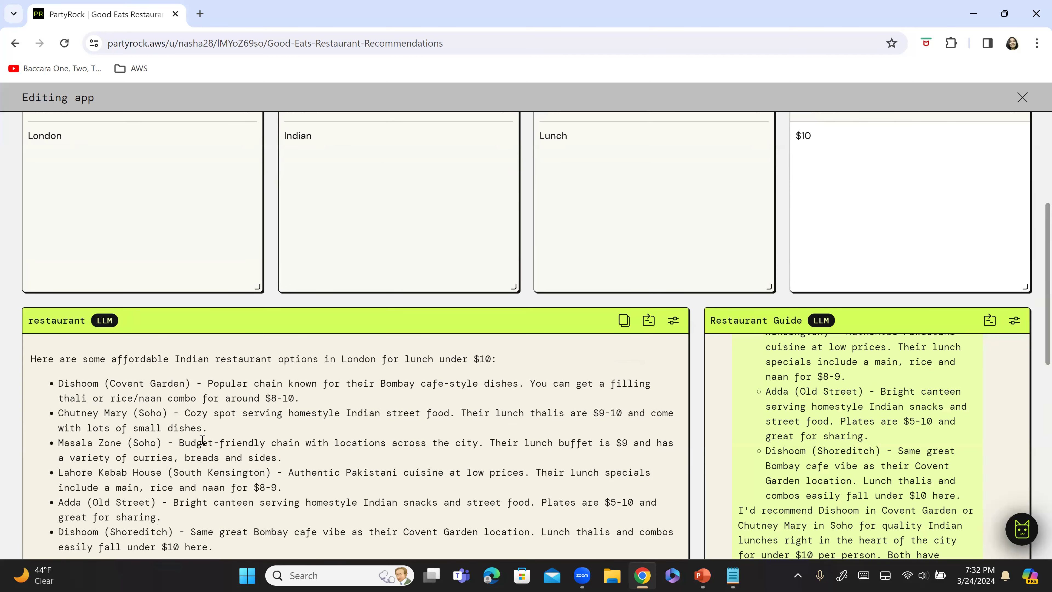
scroll(202, 440, down, 2)
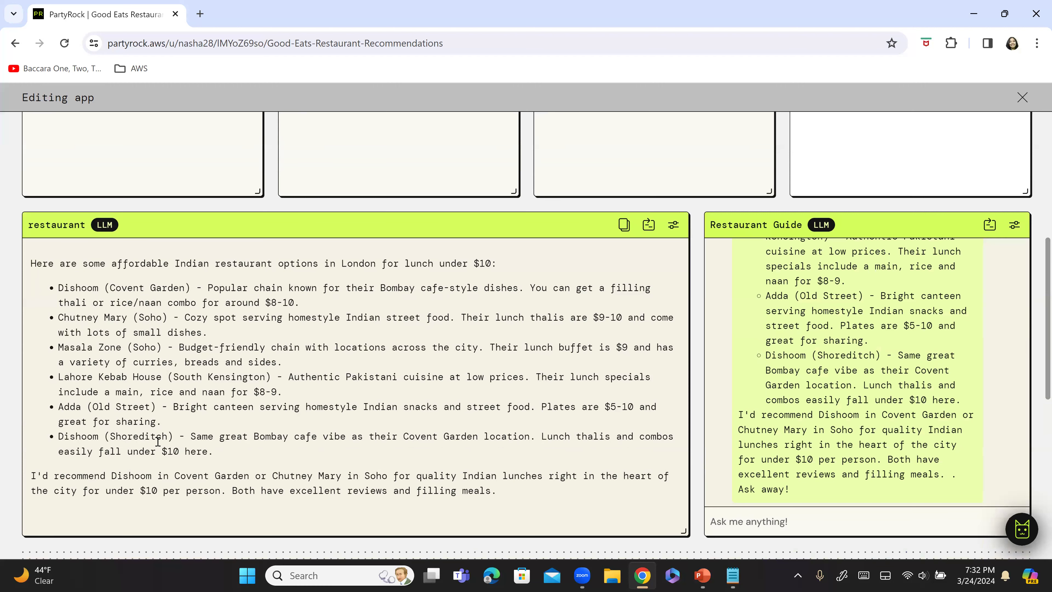
- Change the cuisine to South Indian and review the regenerated recommendations in the restaurant widget
scroll(171, 448, up, 6)
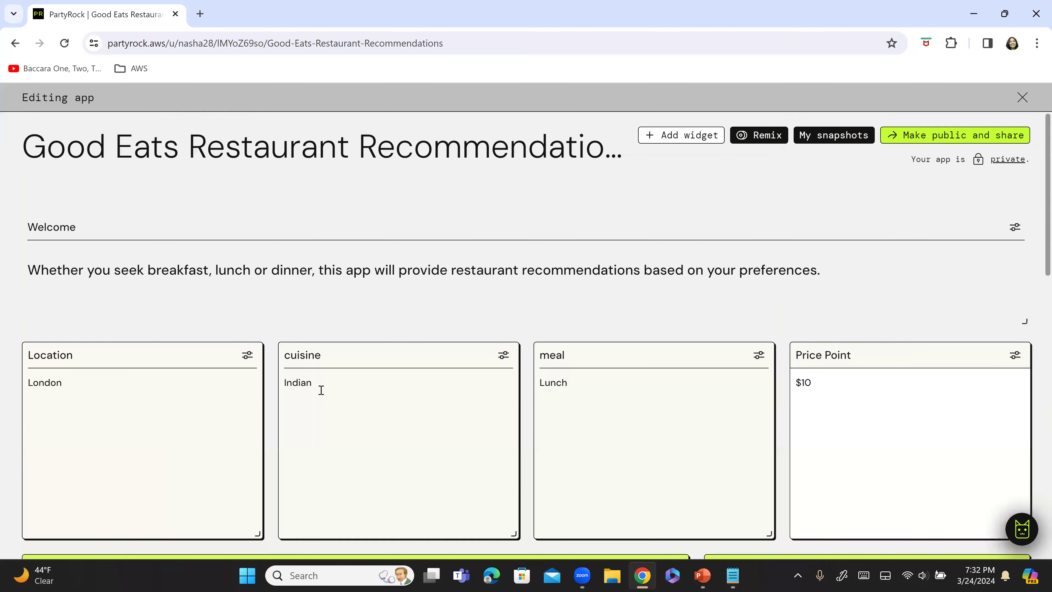
key(Left)
key(Left)
key(Left)
key(Left)
key(Left)
key(Left)
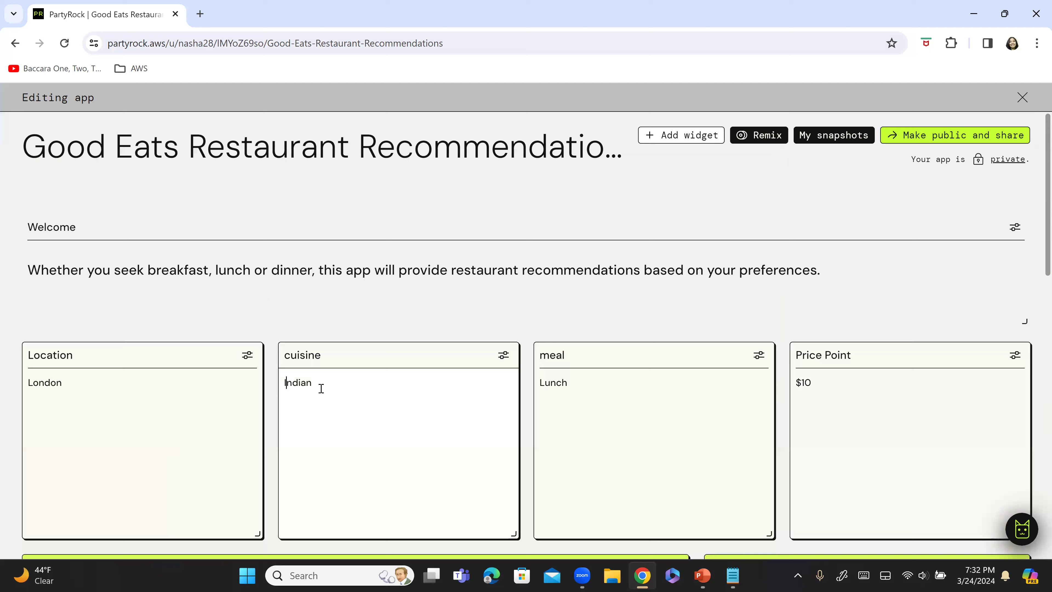
text(Os)
key(BackSpace)
key(BackSpace)
text(South)
key(Return)
key(BackSpace)
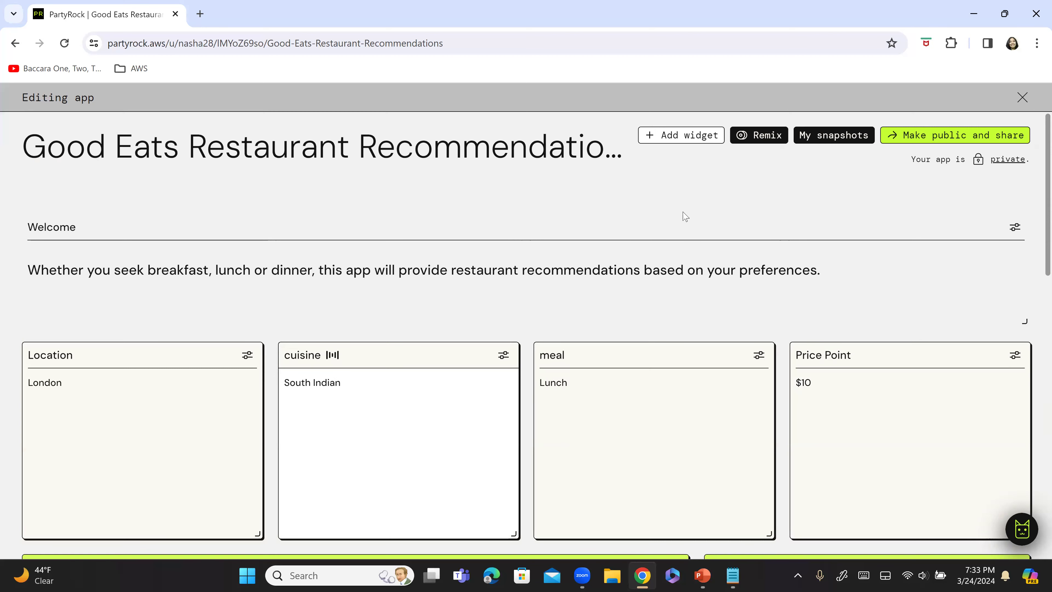
scroll(327, 473, down, 5)
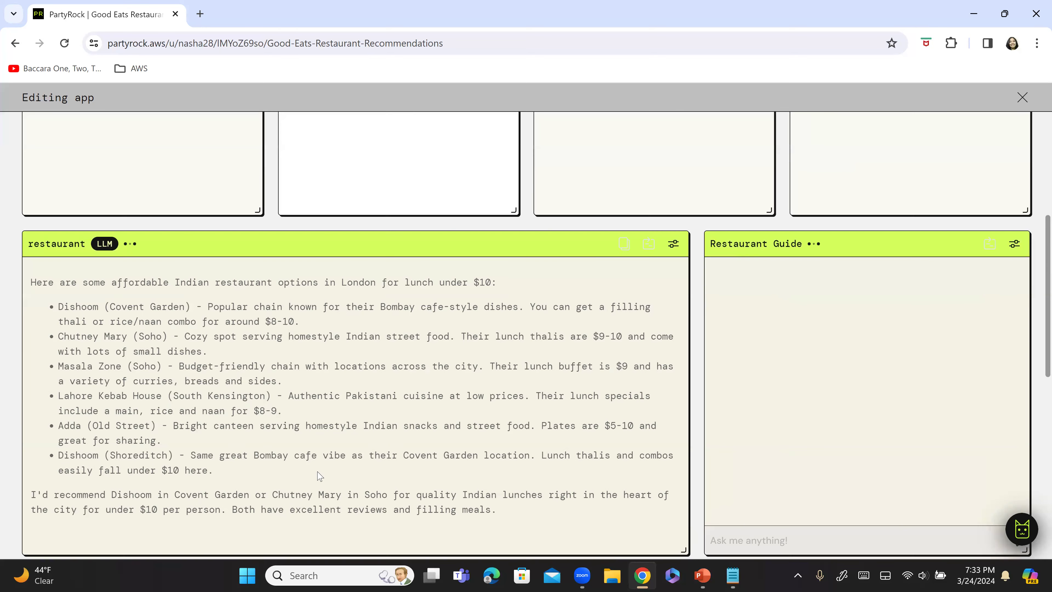
scroll(320, 476, down, 2)
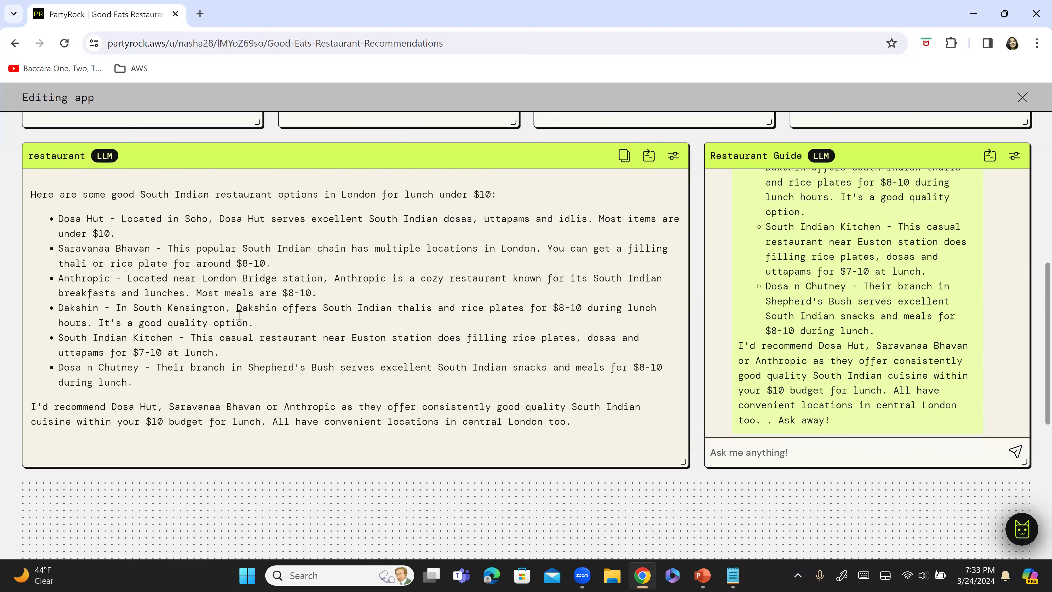
- Replace the Location entry with Japan
scroll(57, 265, up, 5)
double_click(44, 247)
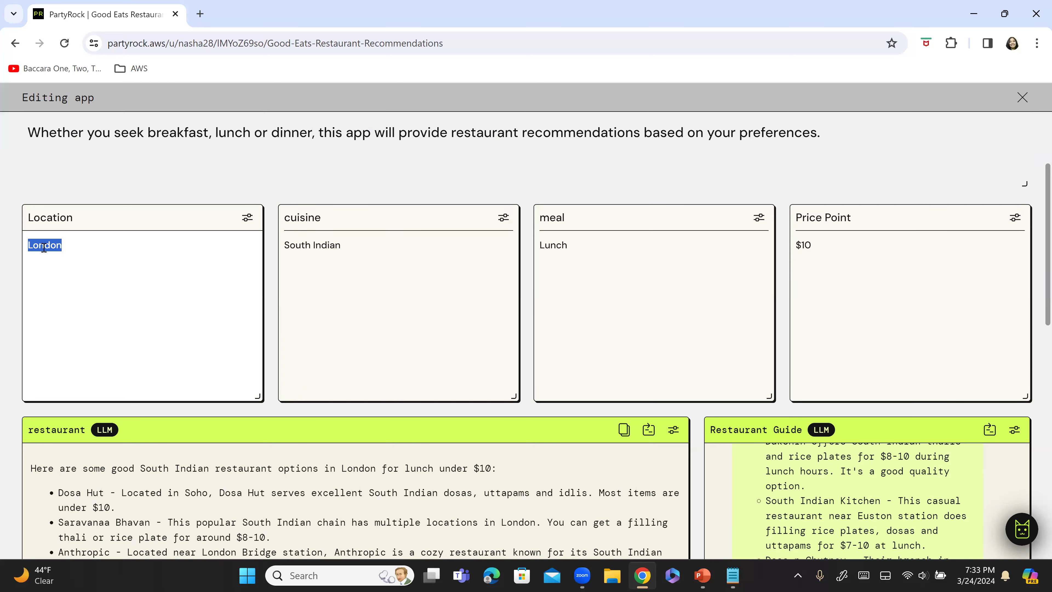
text(Flo)
key(BackSpace)
key(BackSpace)
key(BackSpace)
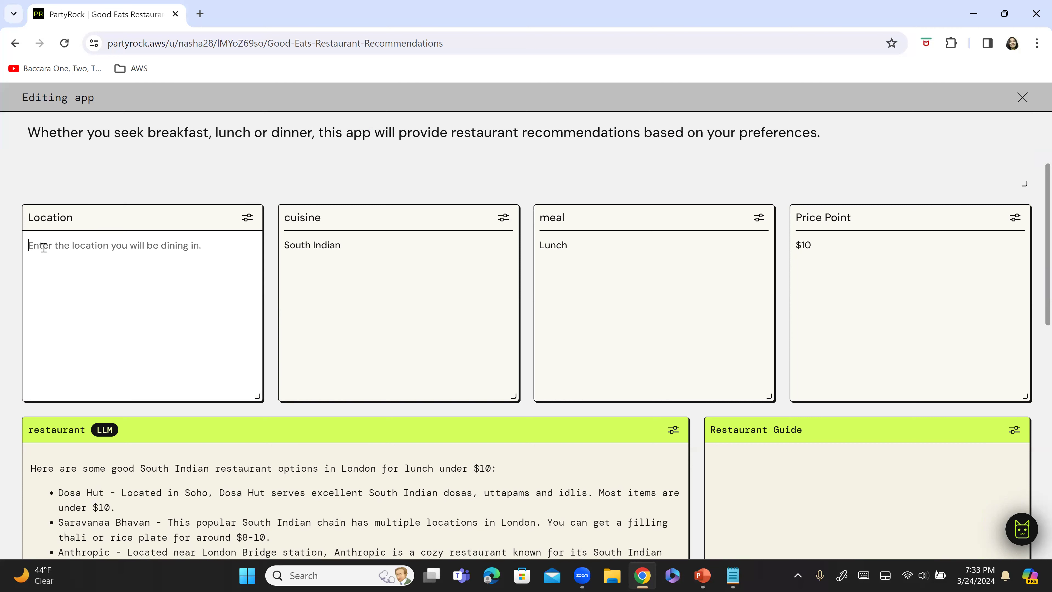
text(Japan)
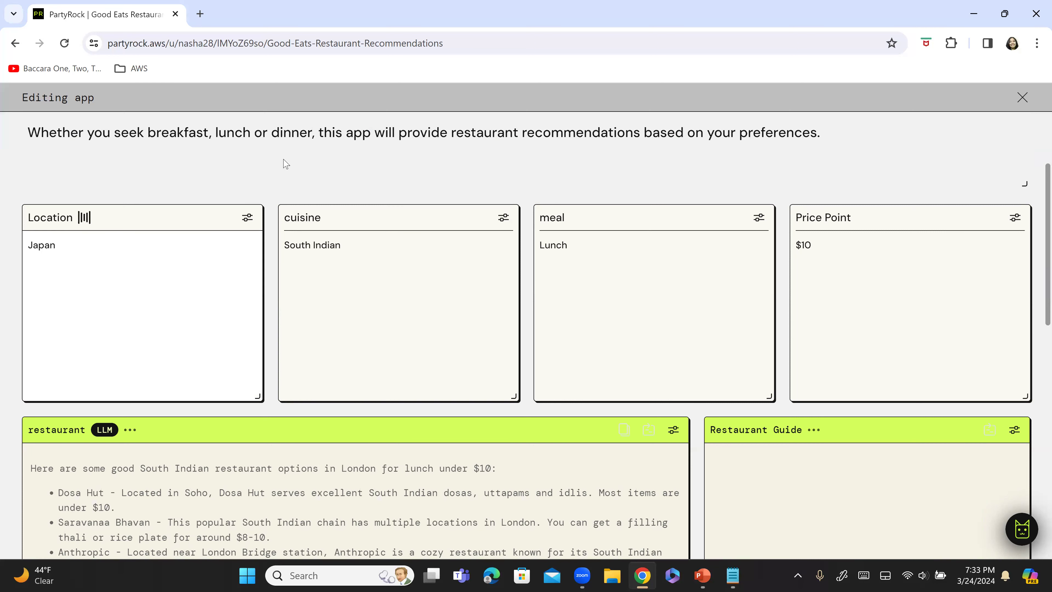
- Set the cuisine to Thai and the Price Point to $100, and read the regenerated recommendation
drag(341, 245, 280, 245)
key(BackSpace)
text(Thai)
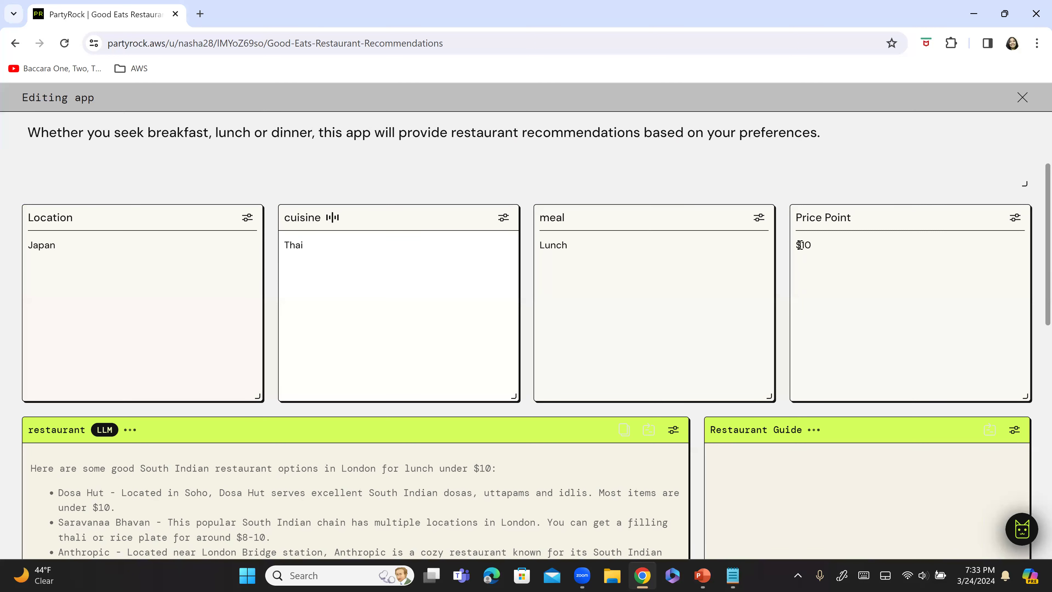
click(809, 266)
text(0)
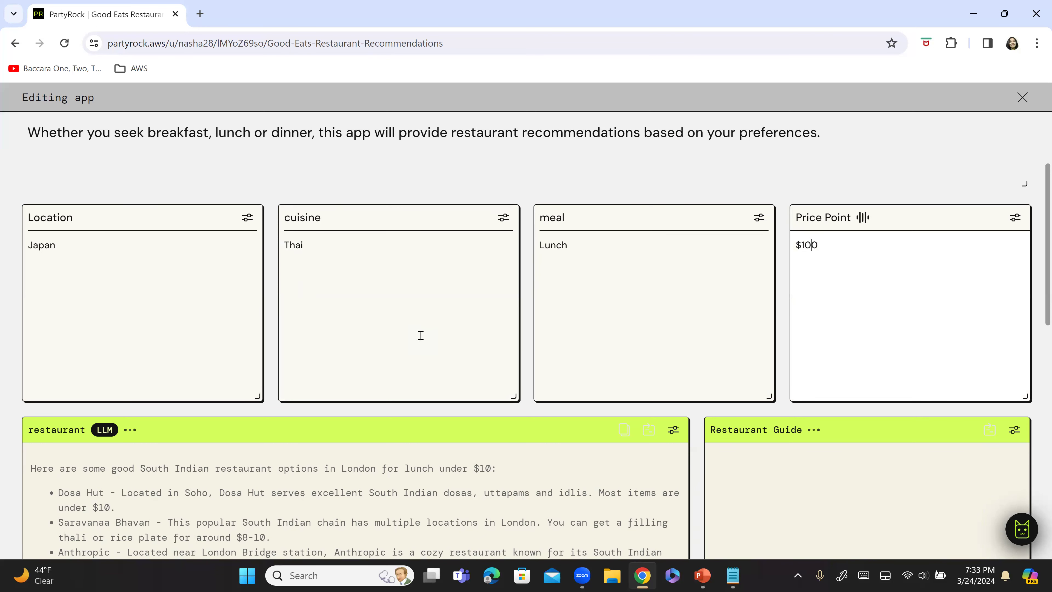
scroll(416, 356, down, 1)
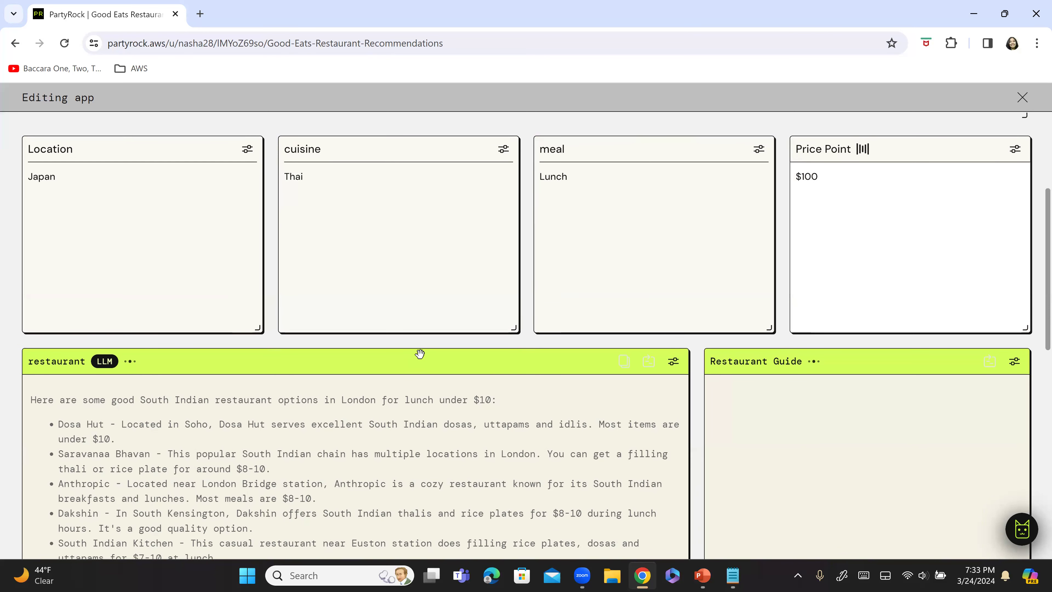
click(343, 370)
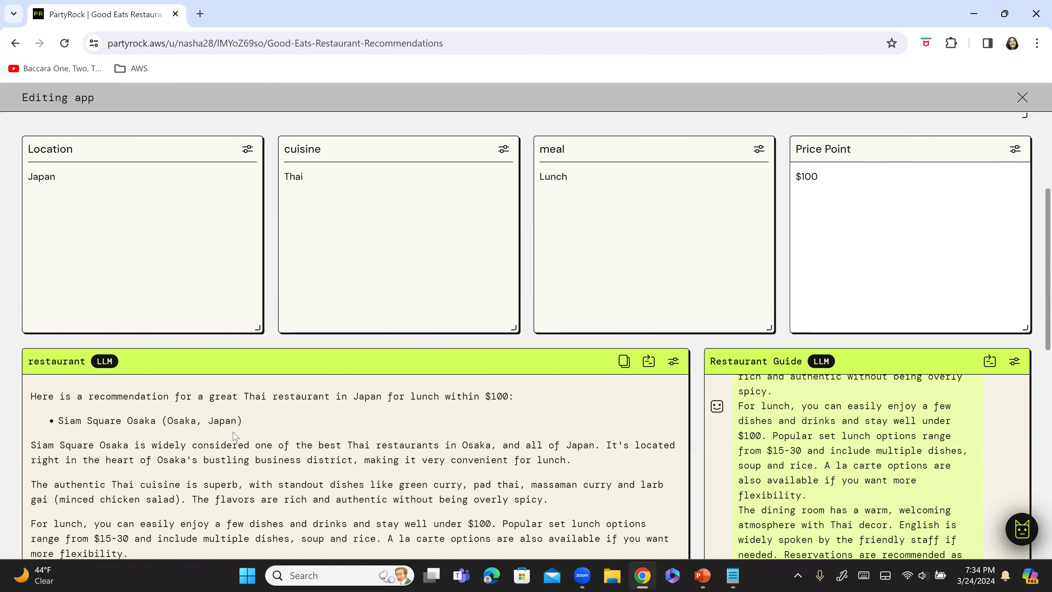
scroll(234, 431, down, 3)
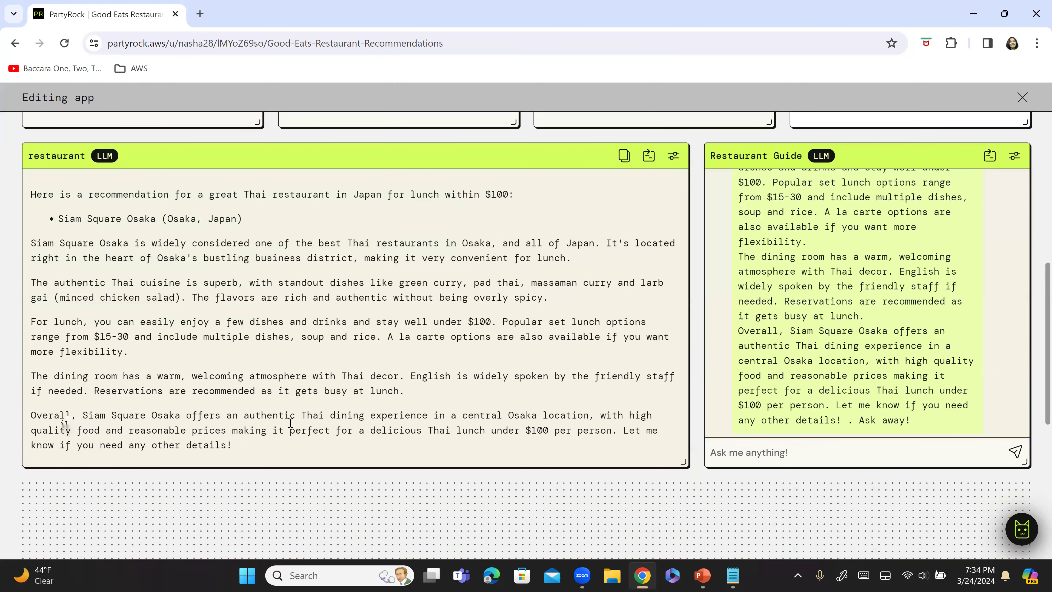
scroll(414, 380, up, 2)
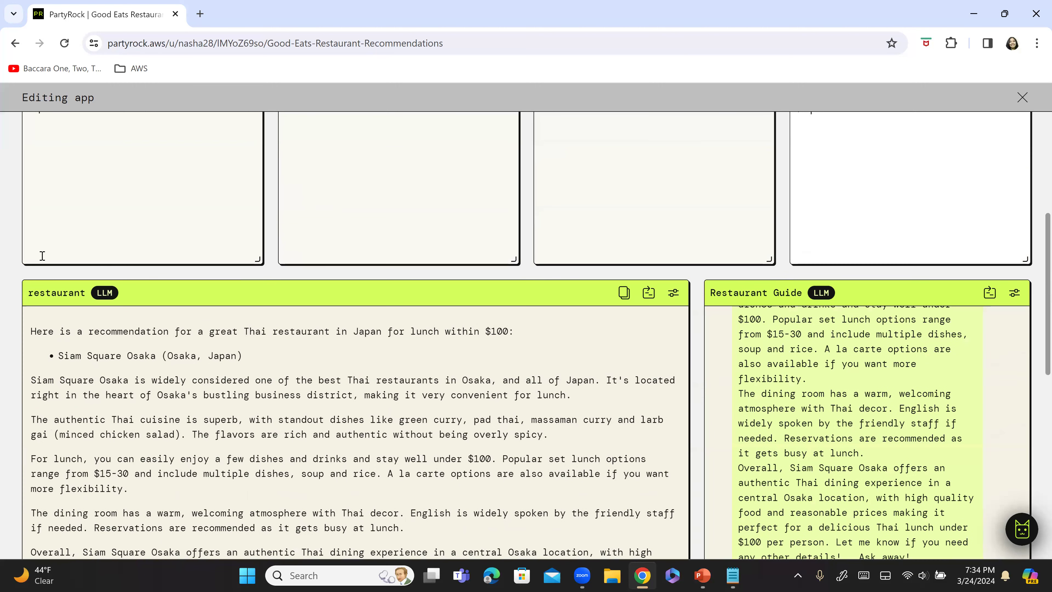
- Change the Location to Tokyo and read the new recommendation in the restaurant widget
scroll(42, 245, up, 2)
double_click(42, 245)
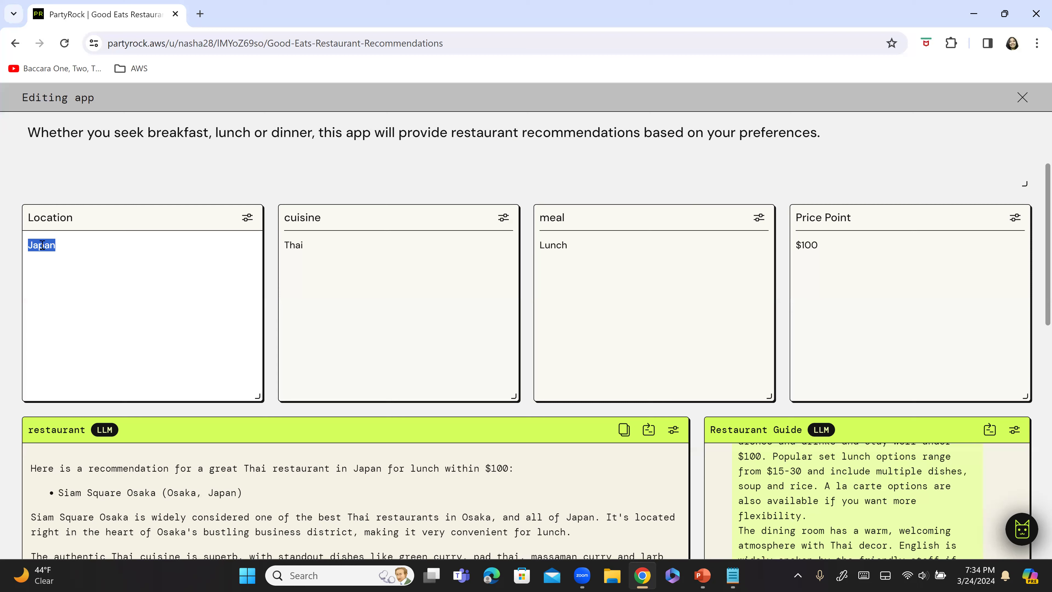
text(Tokyo)
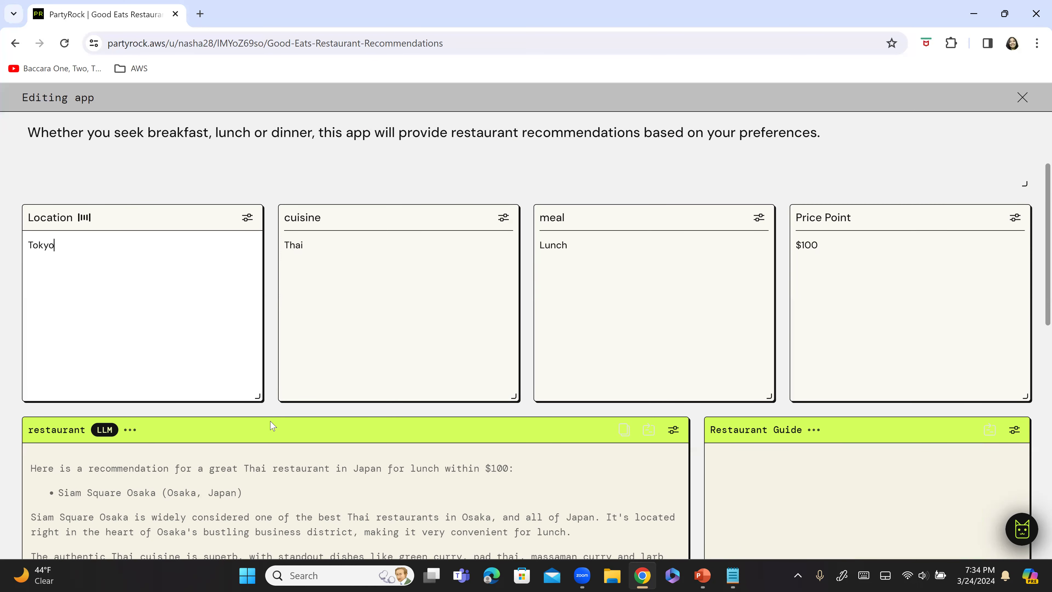
scroll(272, 426, down, 1)
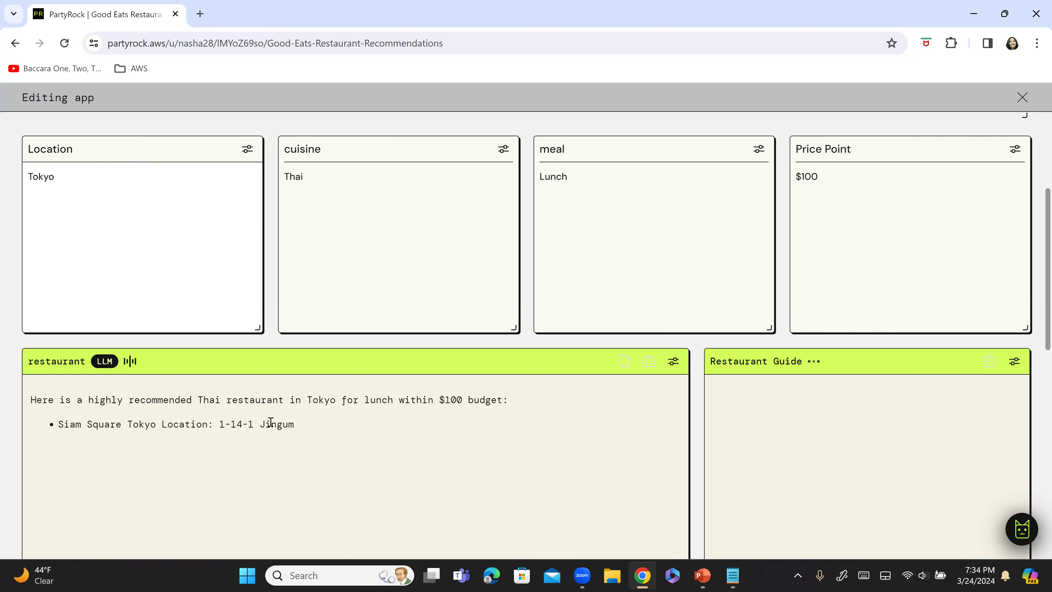
scroll(105, 442, down, 1)
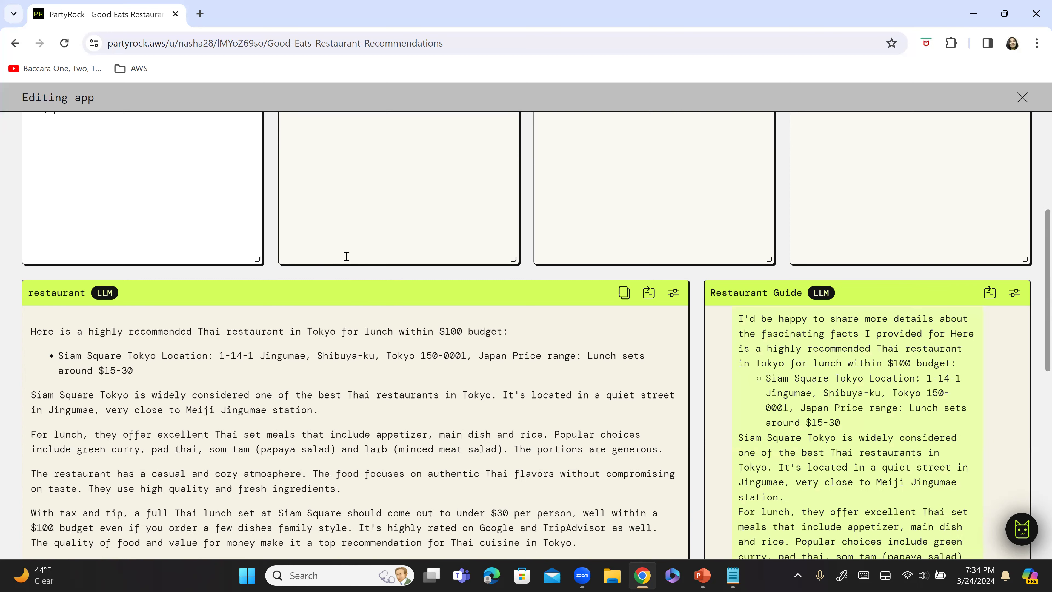
- Set the Location to Osaka and the cuisine to American, and read through the regenerated recommendations
scroll(40, 310, up, 3)
double_click(39, 313)
text(Osaka)
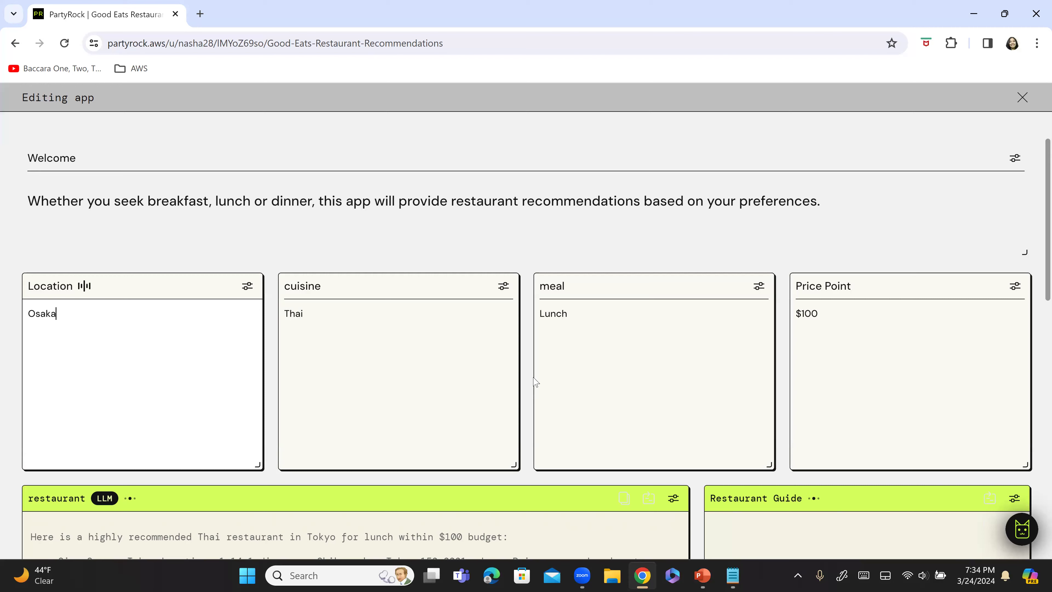
double_click(292, 313)
text(American)
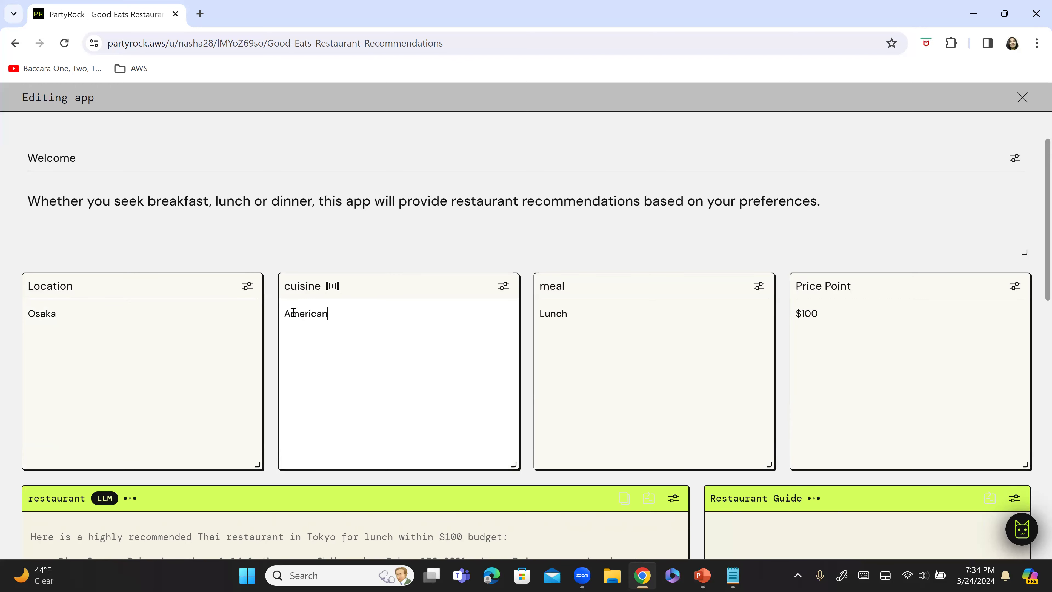
scroll(388, 325, down, 5)
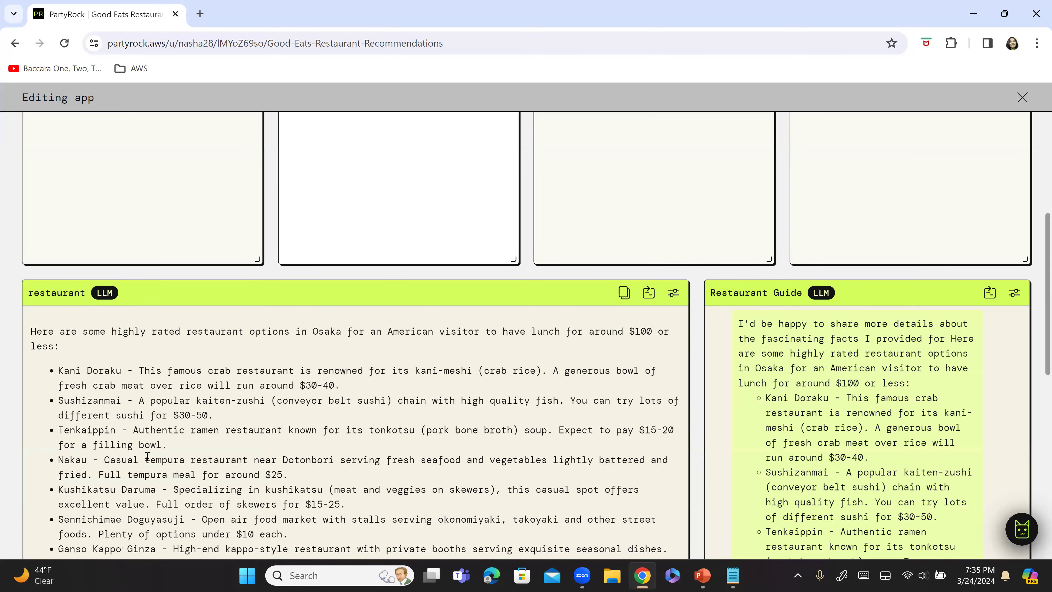
scroll(148, 456, down, 3)
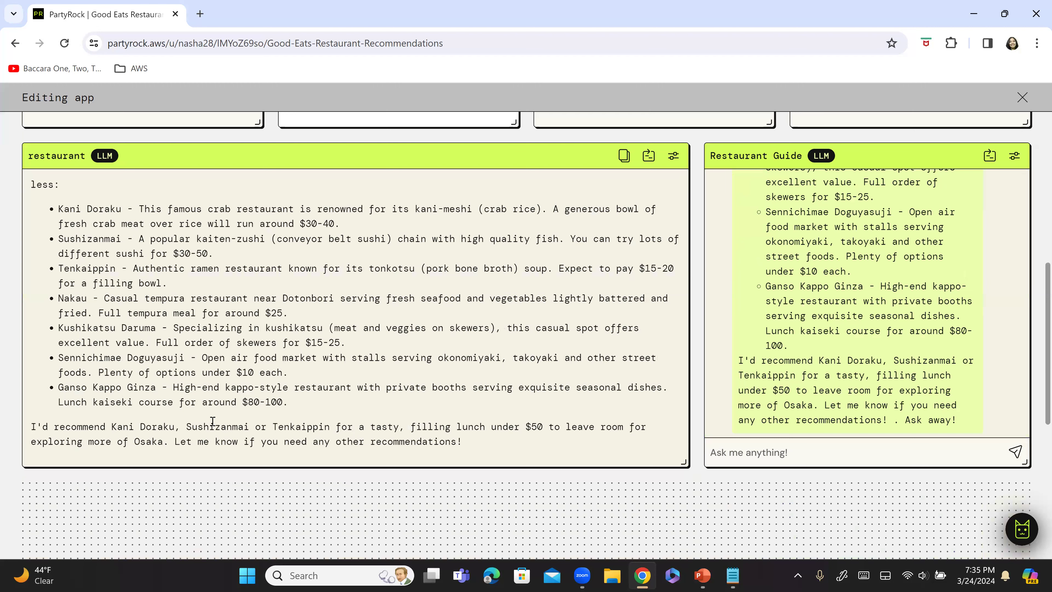
- Return to the input widgets and highlight the cuisine entry and the Location entry in turn
scroll(479, 407, up, 8)
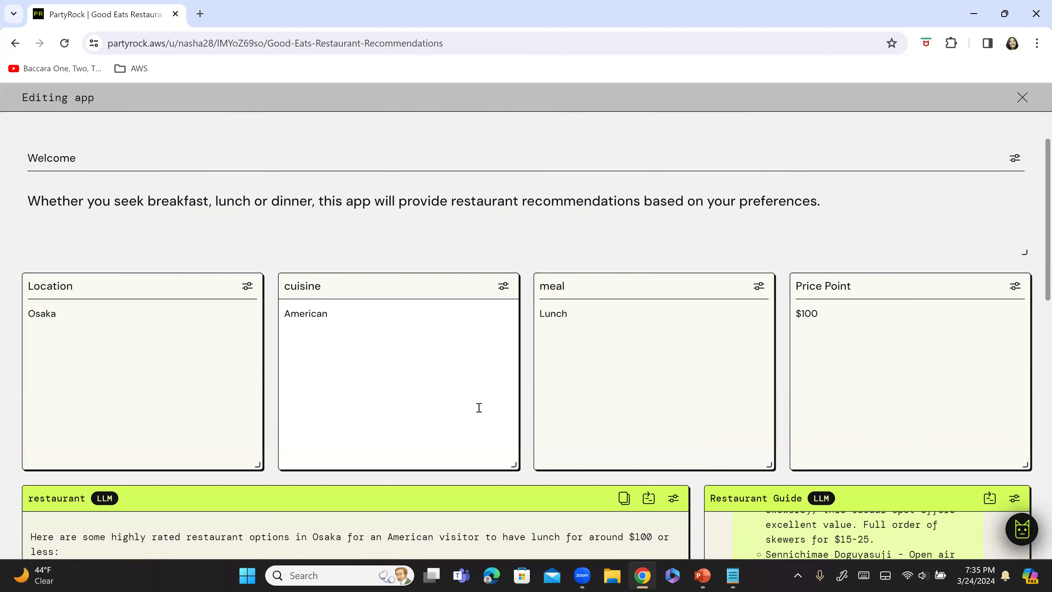
double_click(307, 313)
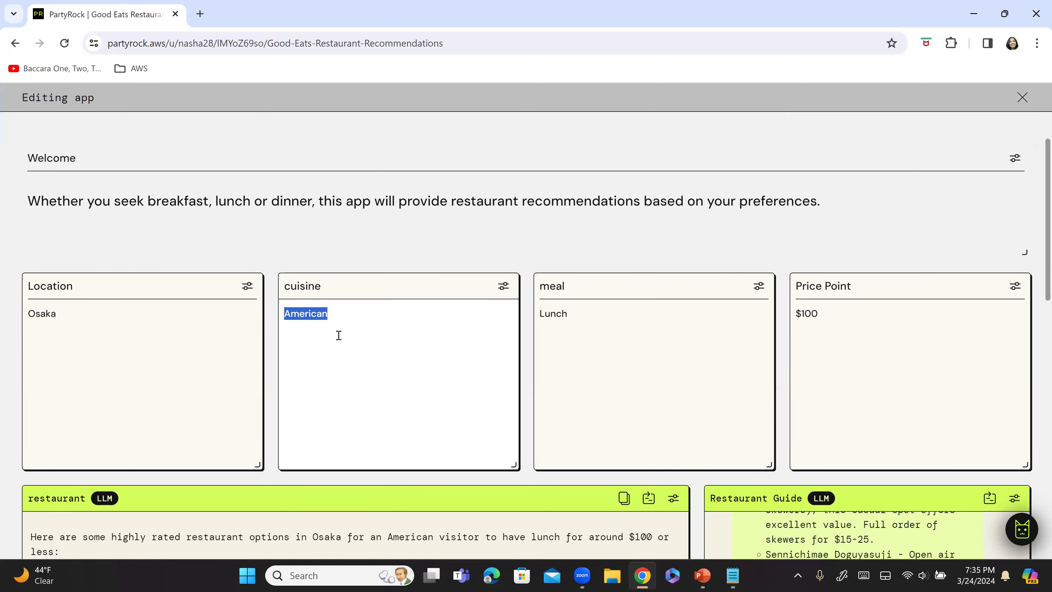
double_click(52, 313)
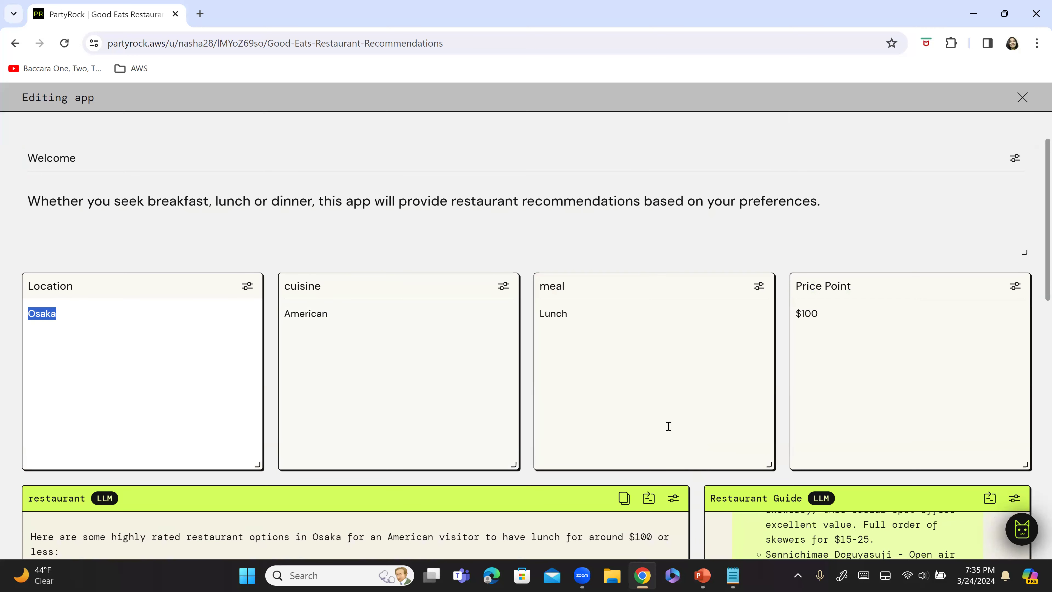
- Set the Price Point to $10 and view the regenerated lunch recommendations
click(811, 314)
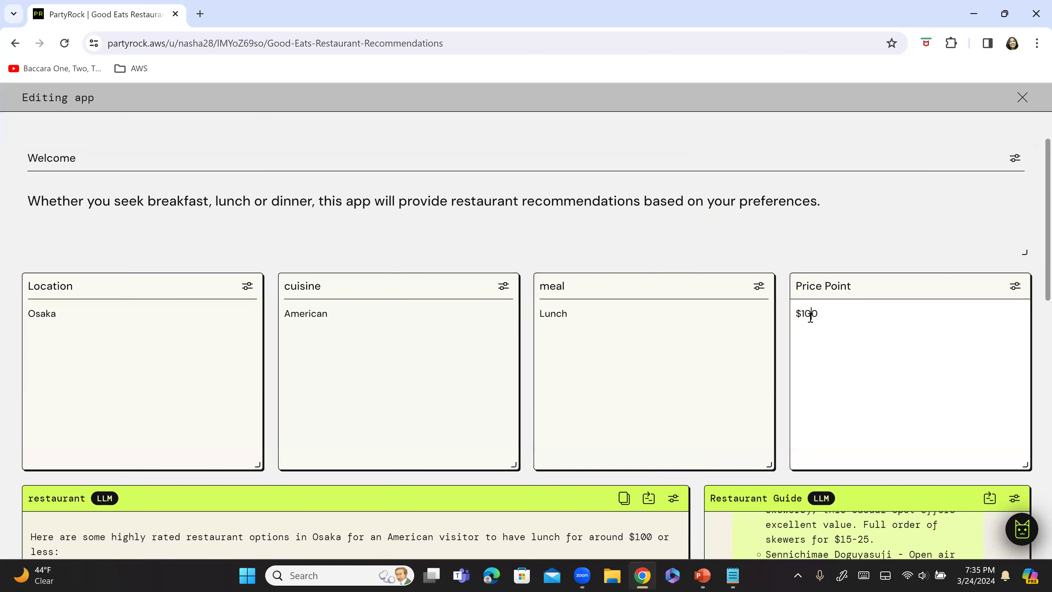
key(BackSpace)
scroll(632, 284, down, 3)
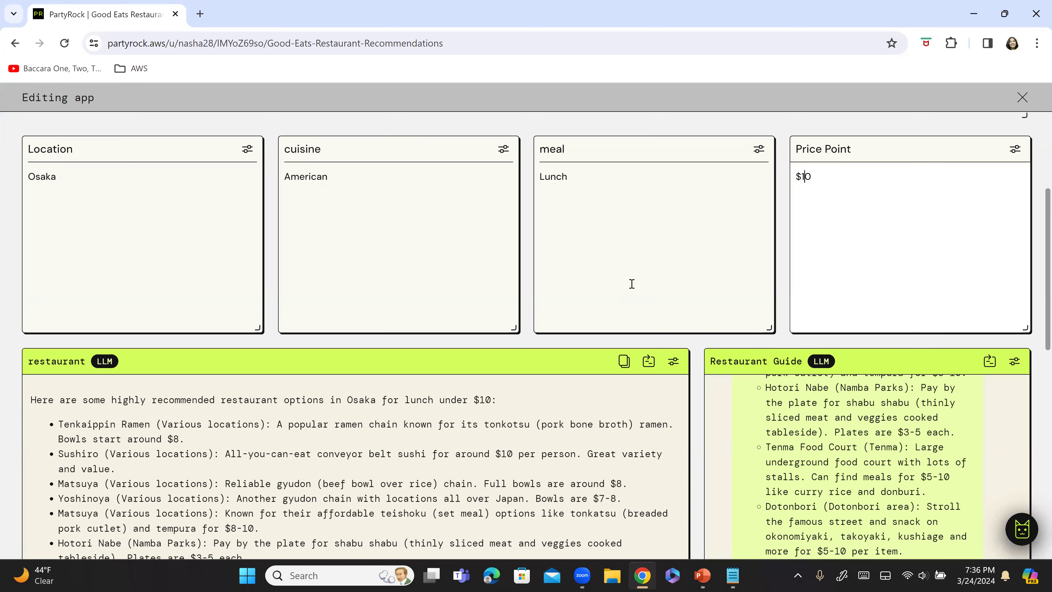
- Replace the Location entry with CAnada, leaving the other inputs as they are
click(51, 177)
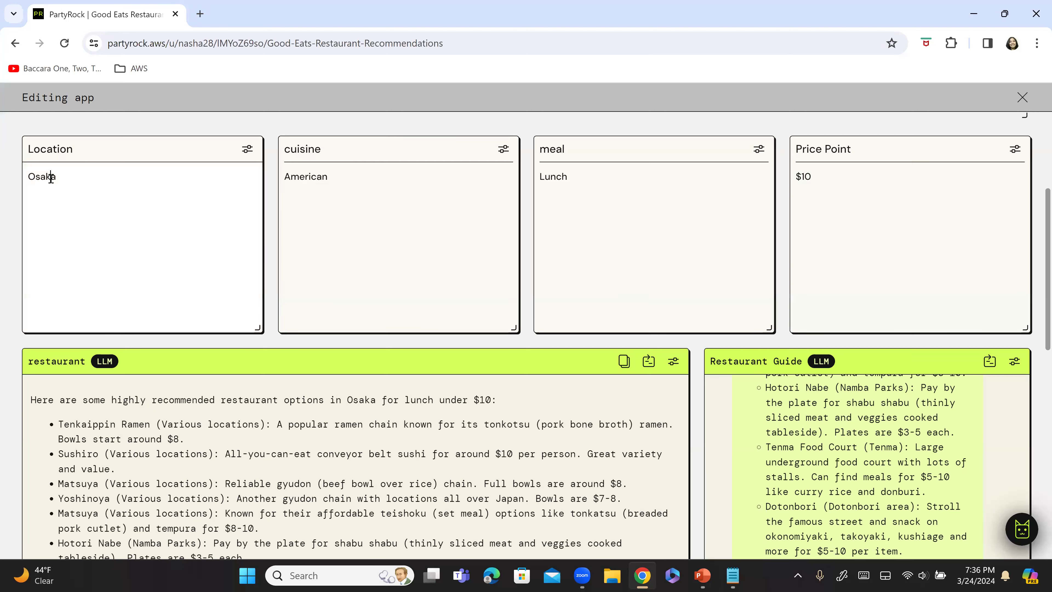
key(BackSpace)
key(BackSpace)
key(BackSpace)
key(BackSpace)
key(BackSpace)
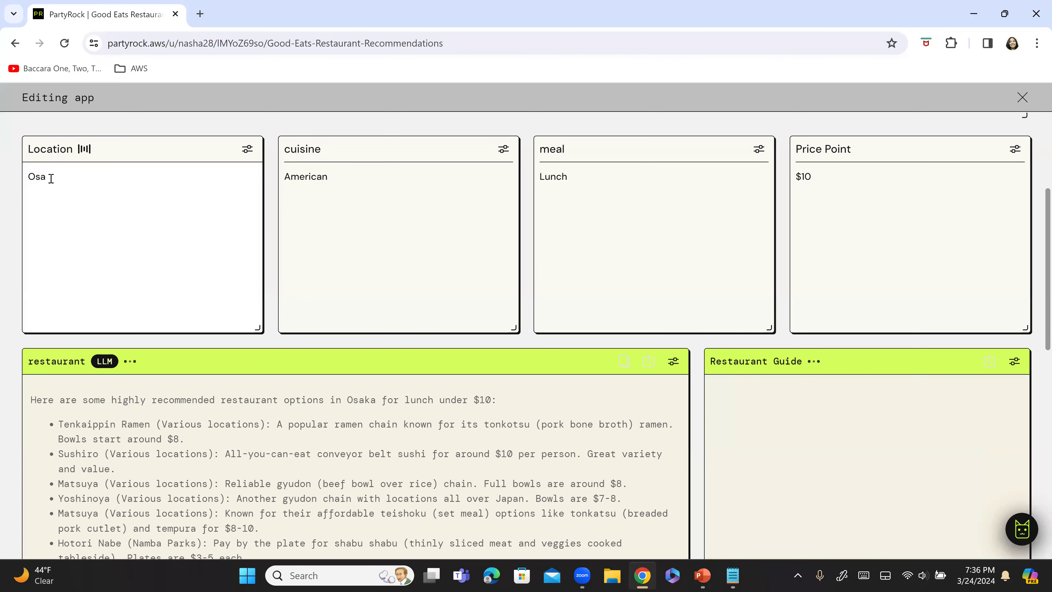
text(CAnda)
key(BackSpace)
key(BackSpace)
text(ada)
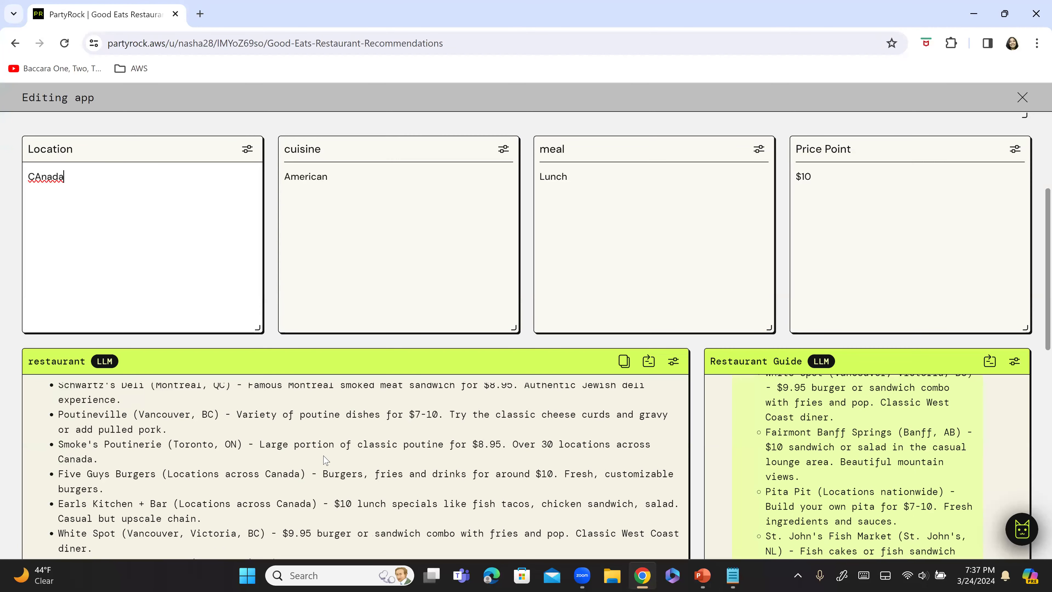
- Read through the regenerated restaurant list, highlight part of the Smoke's Poutinerie entry, and return to the input widgets
scroll(230, 543, down, 2)
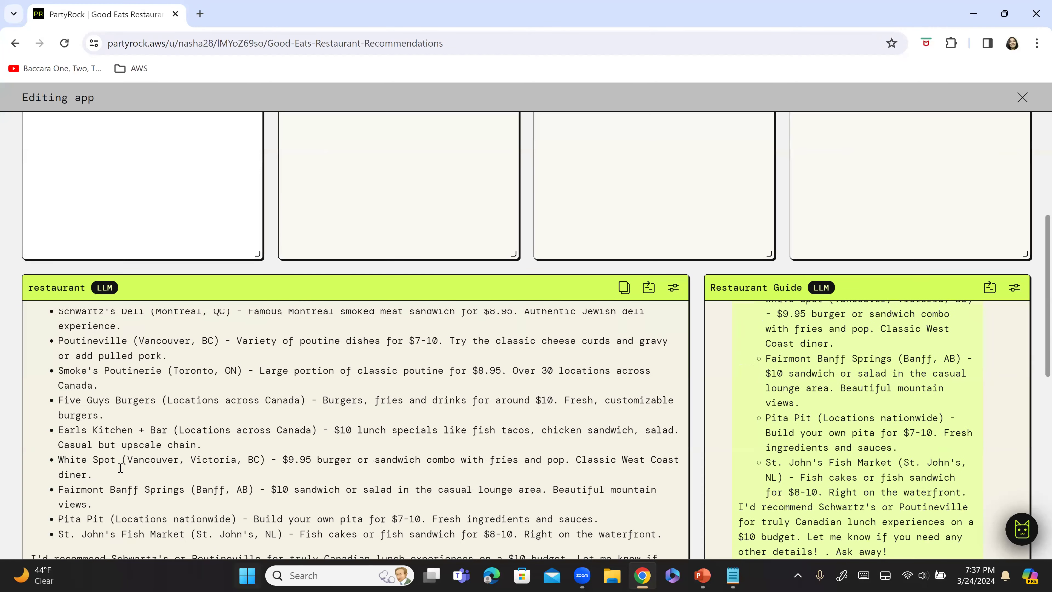
scroll(92, 439, down, 2)
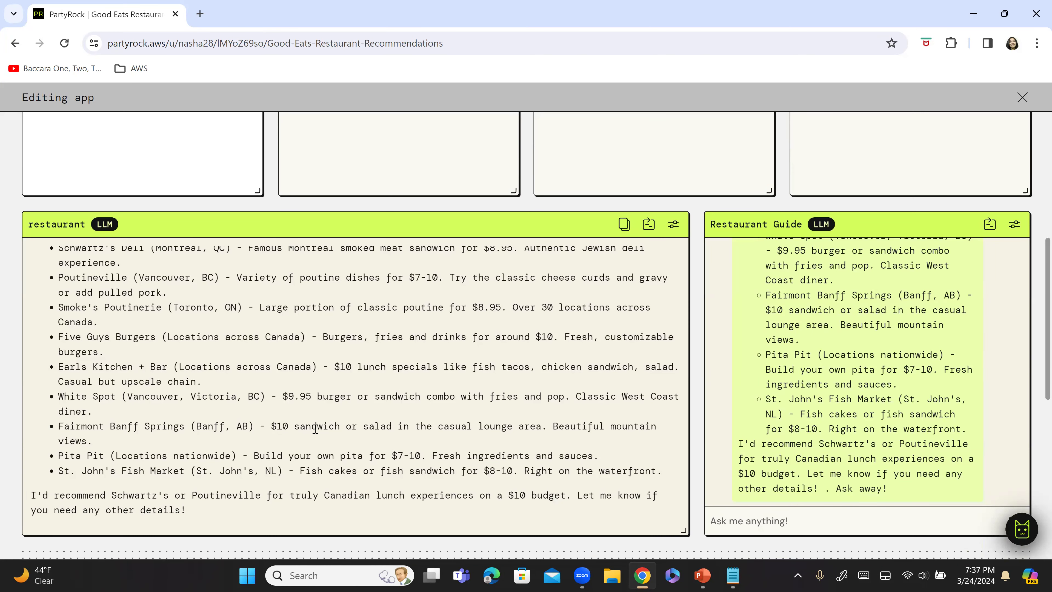
drag(260, 307, 331, 307)
scroll(448, 391, up, 1)
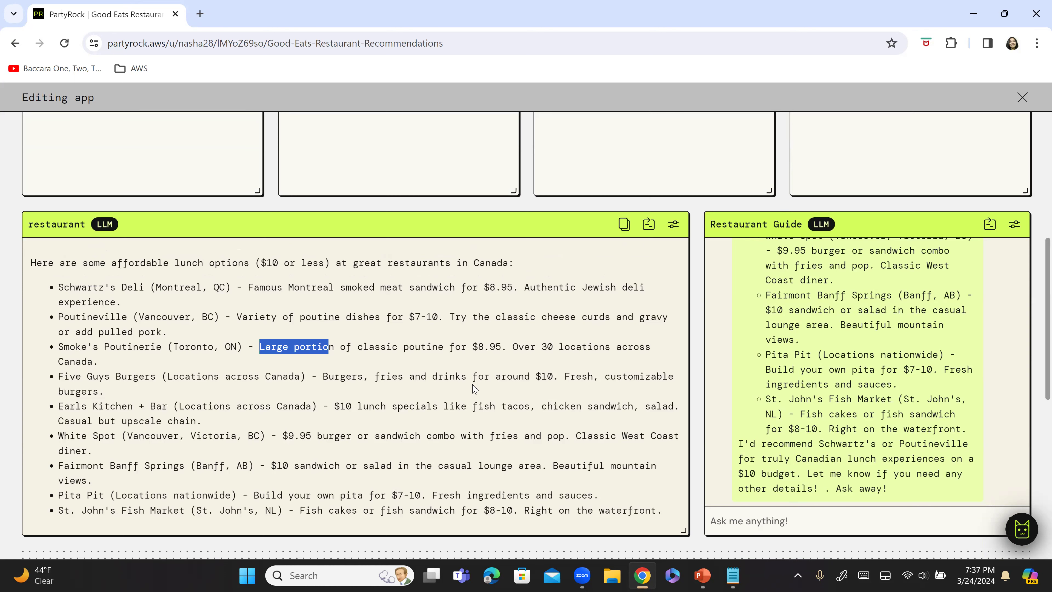
click(699, 391)
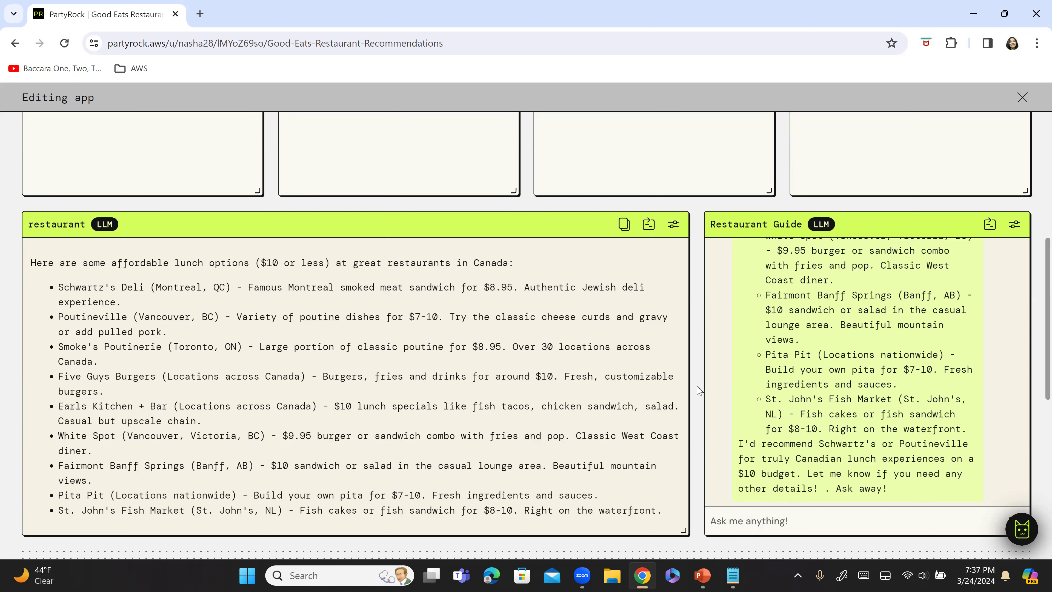
scroll(699, 390, up, 6)
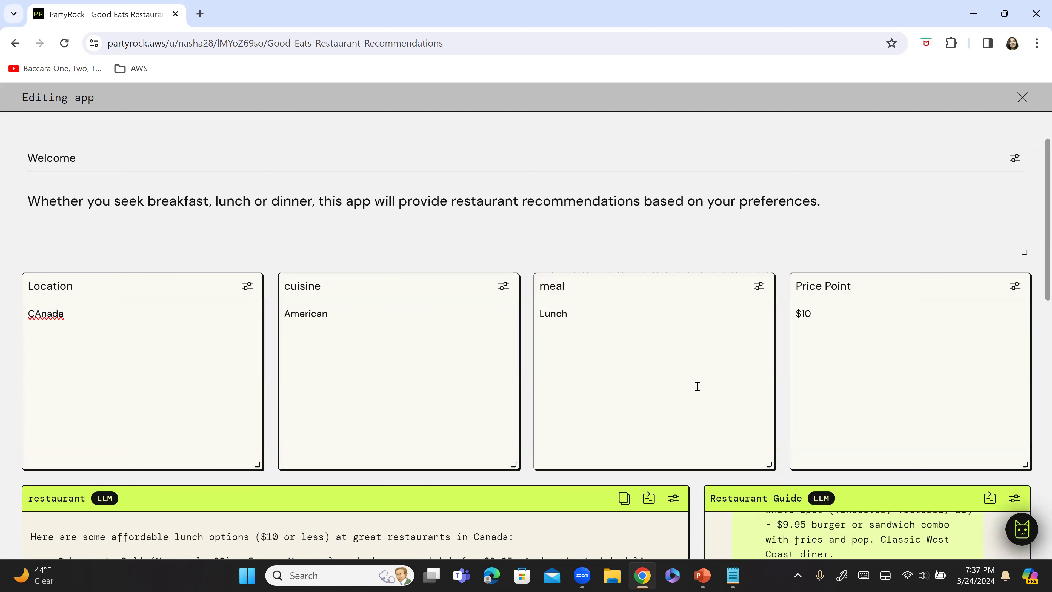